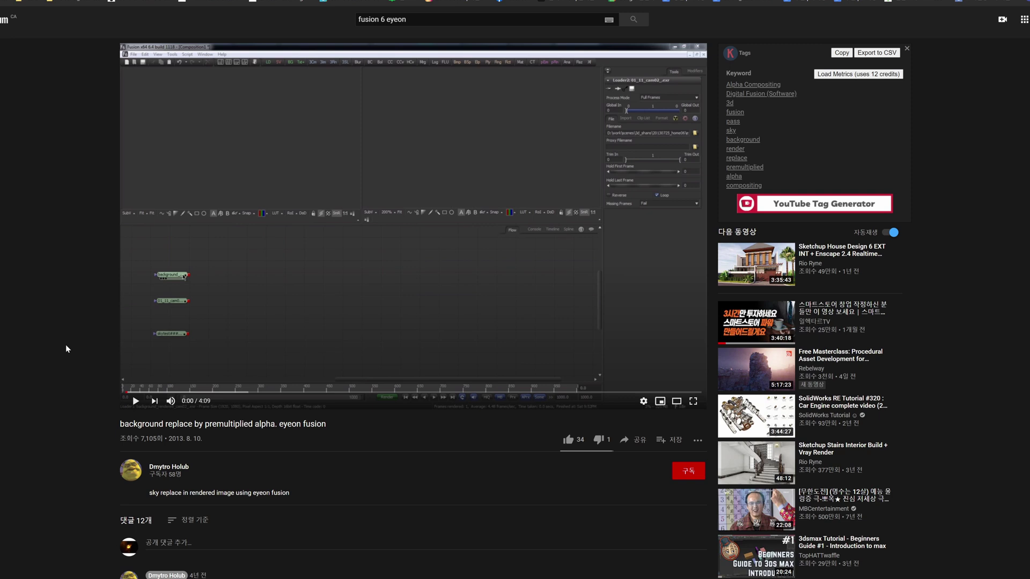
# Step: Play the "background replace by premultiplied alpha. eyeon fusion" video in full screen with the sound muted
pyautogui.click(693, 401)
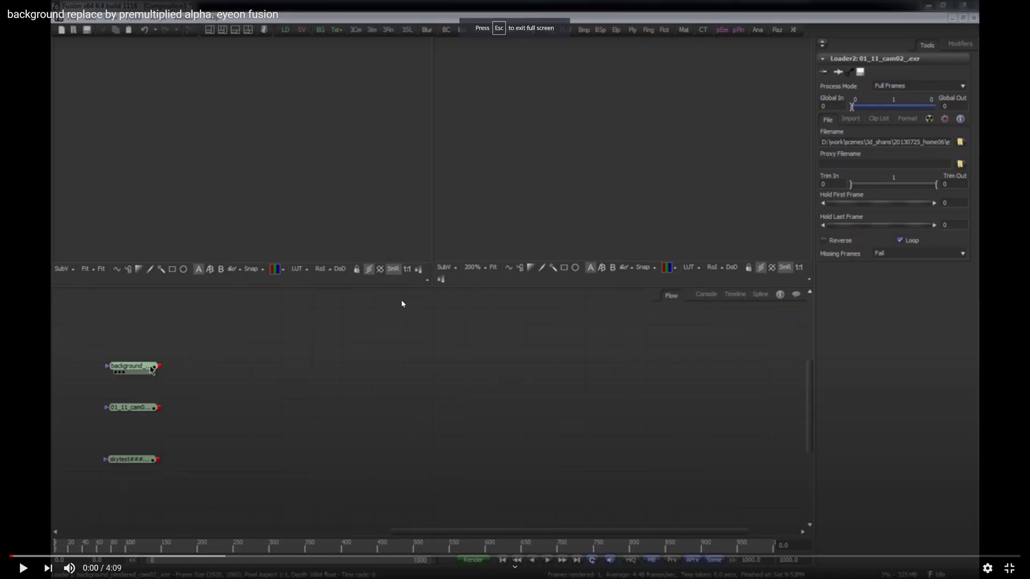
pyautogui.click(988, 568)
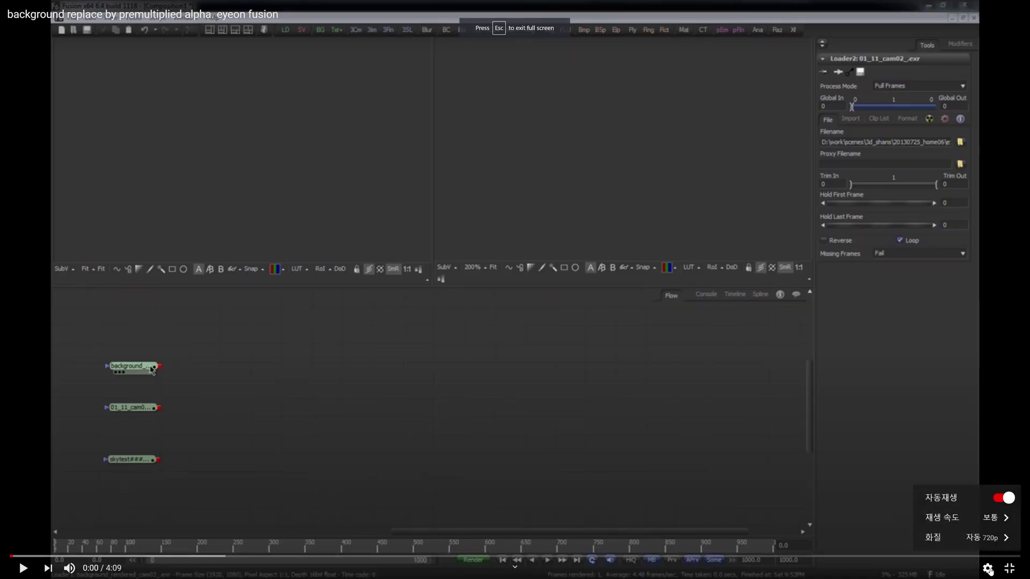
pyautogui.click(503, 382)
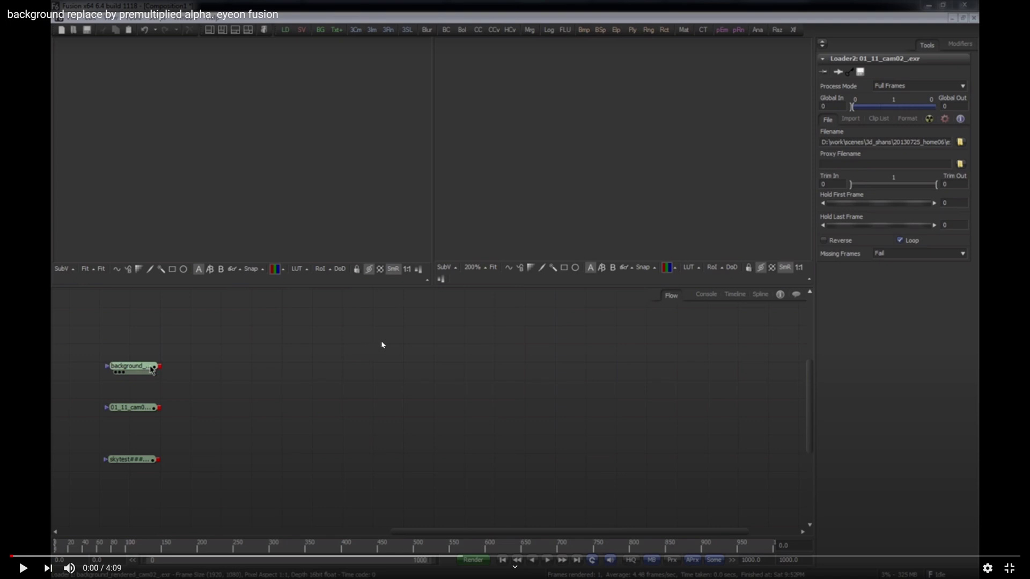
pyautogui.click(456, 346)
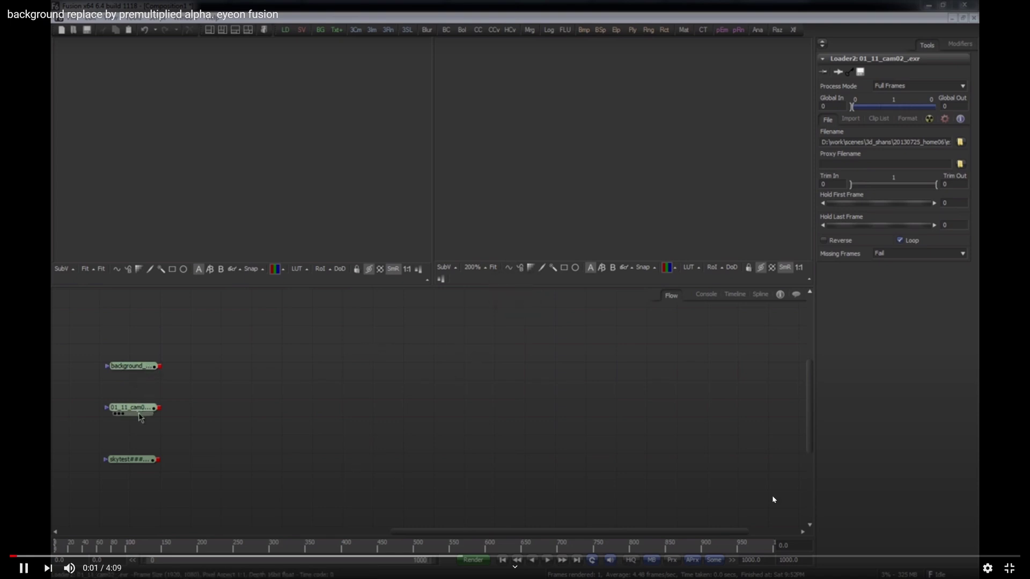
pyautogui.press('m')
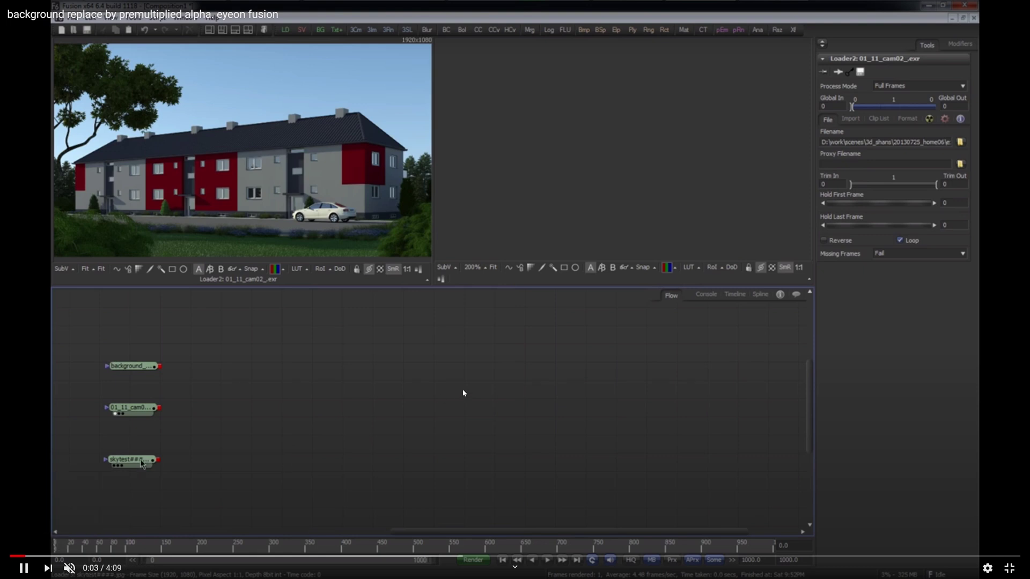
# Step: Skip ahead in the video to about 1:00 and 1:45, pause on the ChannelBooleans1 settings, and return near the start
pyautogui.click(239, 557)
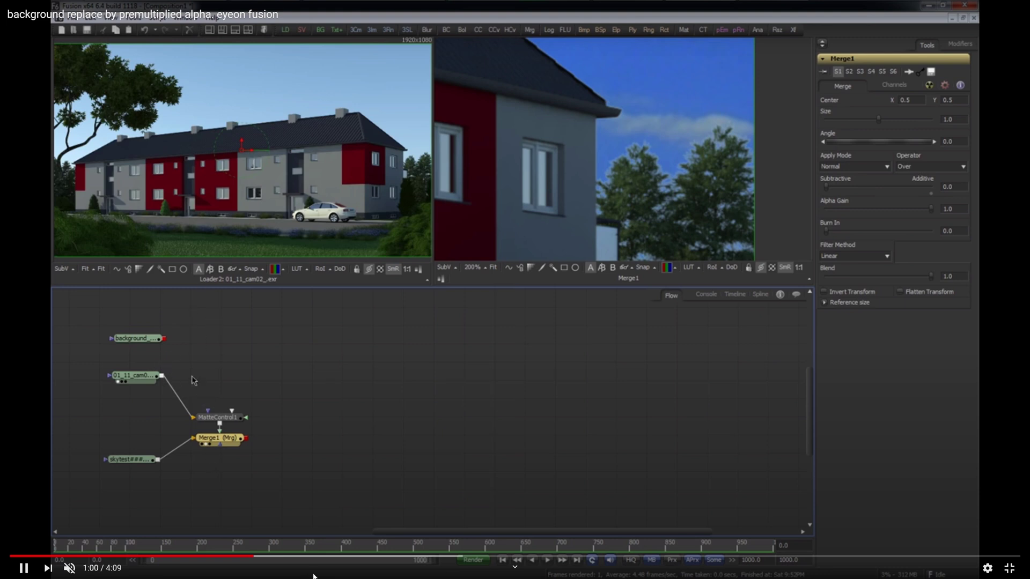
pyautogui.click(404, 557)
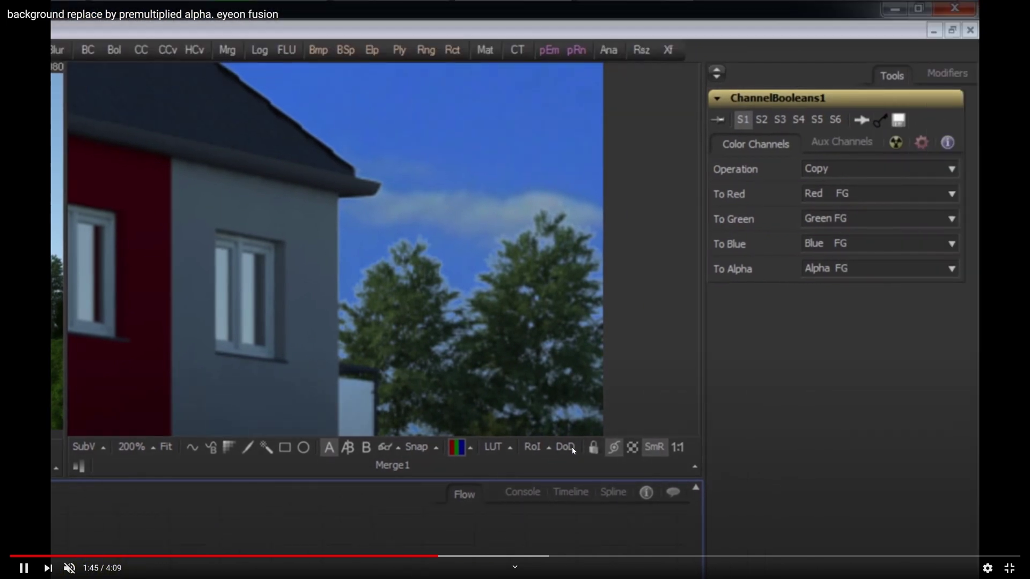
pyautogui.click(548, 447)
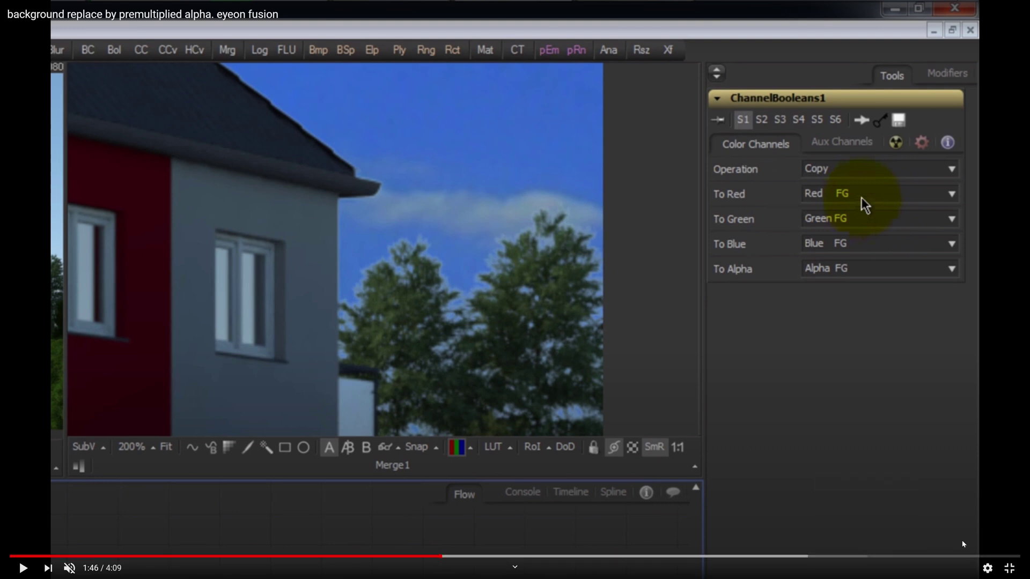
pyautogui.click(18, 556)
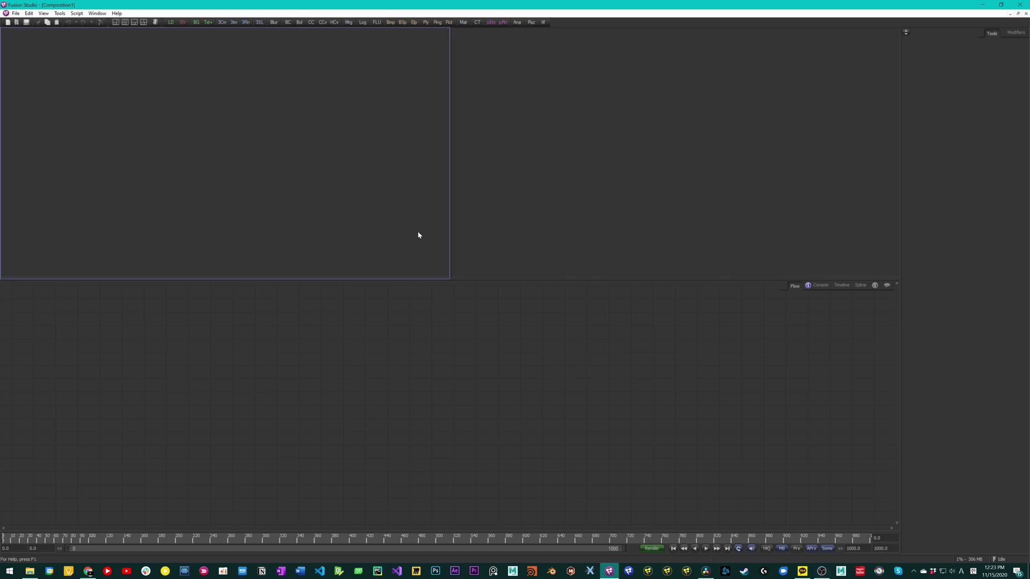
# Step: Create a new composition and add a Background node to its flow
pyautogui.click(15, 12)
pyautogui.click(41, 26)
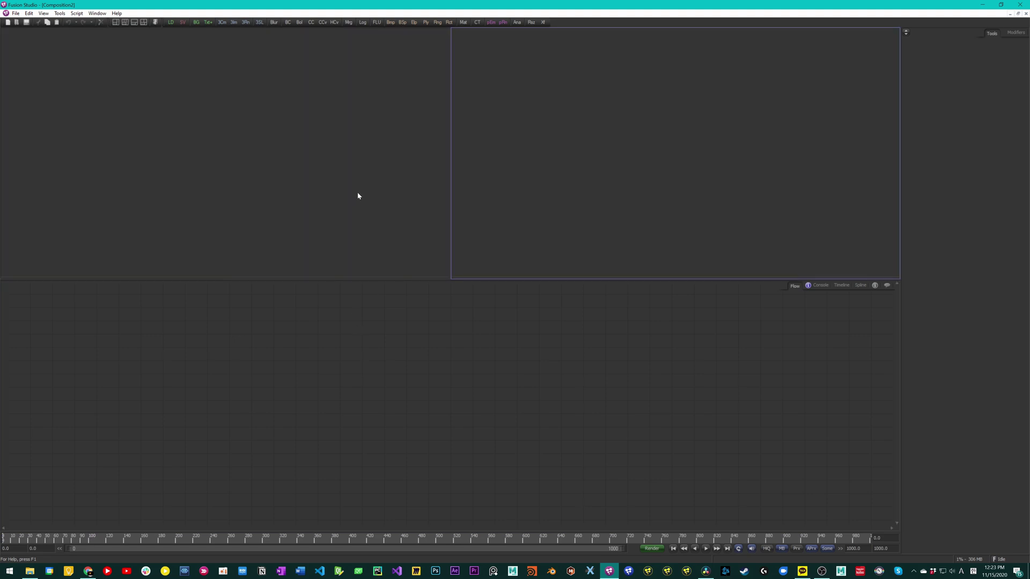
pyautogui.click(244, 148)
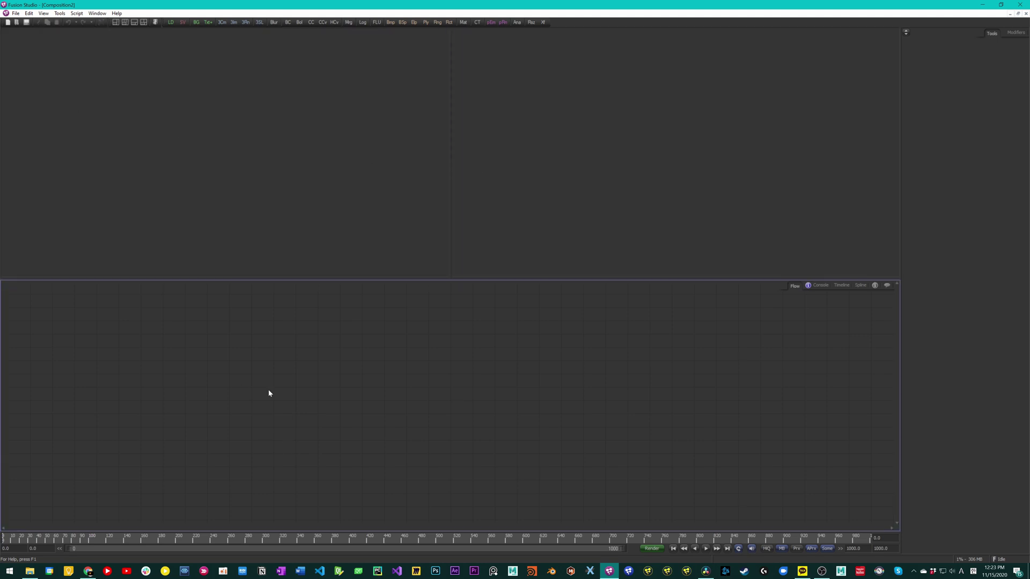
pyautogui.click(196, 22)
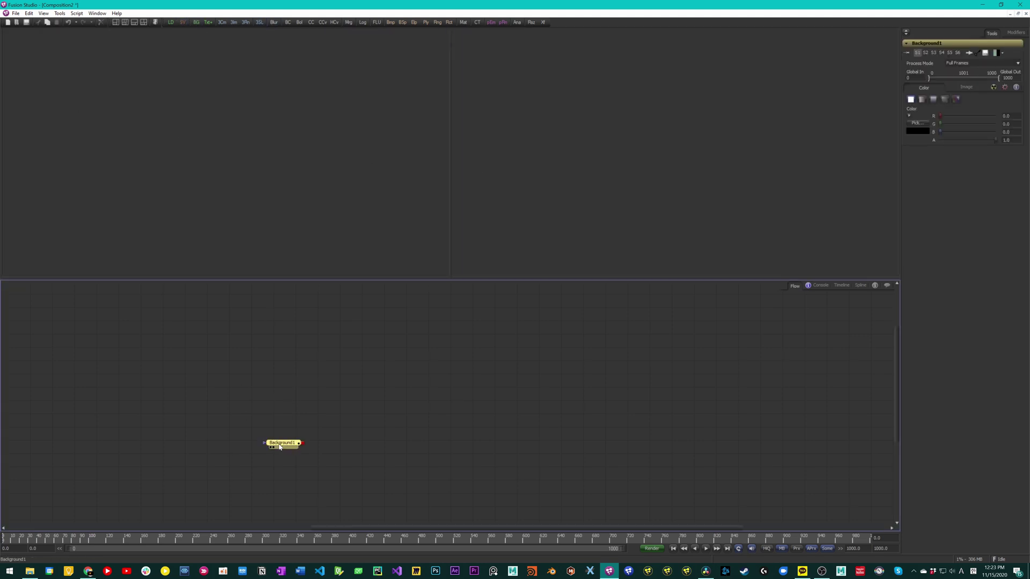
pyautogui.click(278, 385)
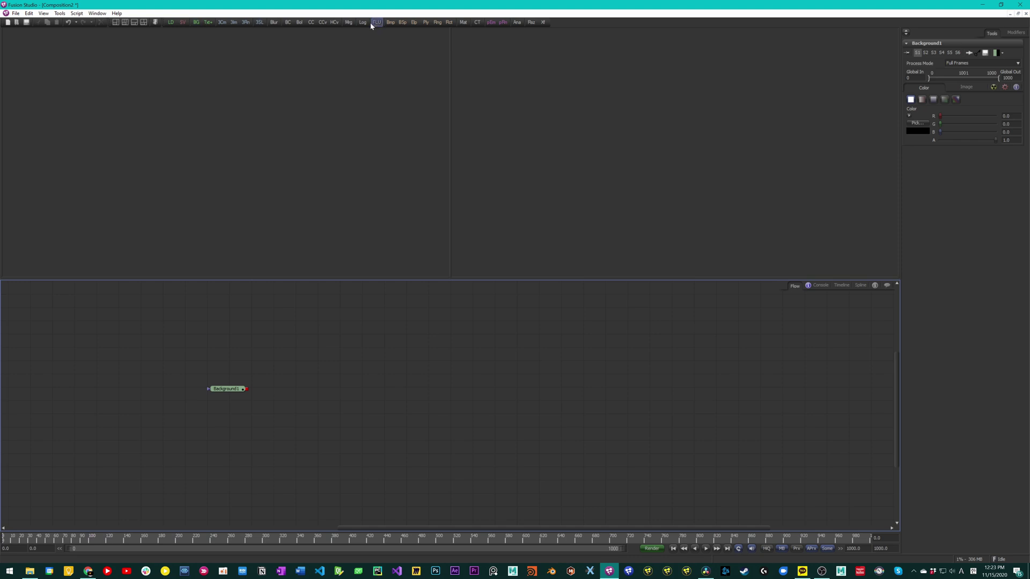
# Step: Customize the toolbar by adding the Blur, Glo, VBl and Shrp tools from the Blur category after the Xf tool
pyautogui.rightClick(193, 24)
pyautogui.click(201, 31)
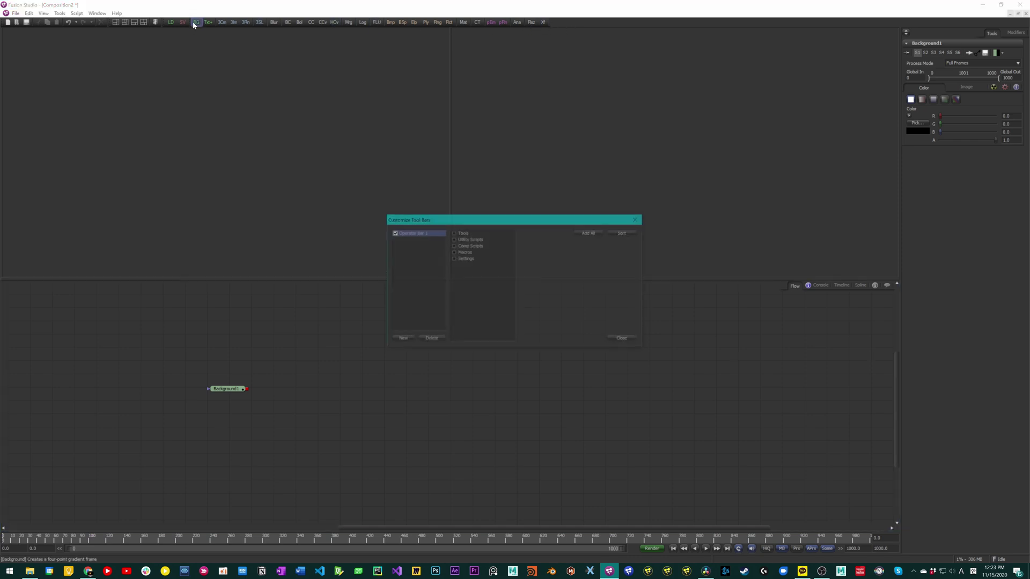
pyautogui.click(453, 234)
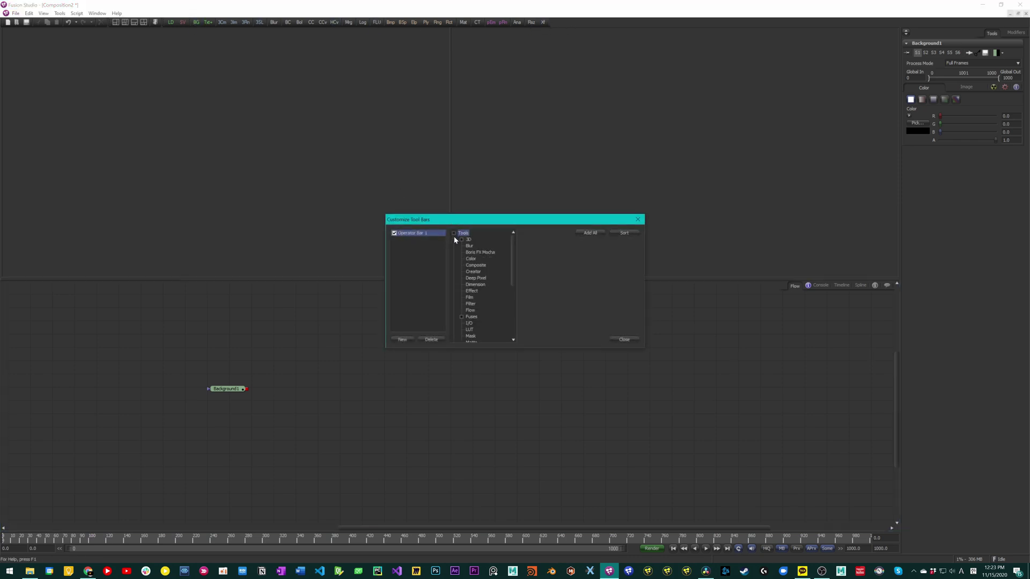
pyautogui.click(469, 246)
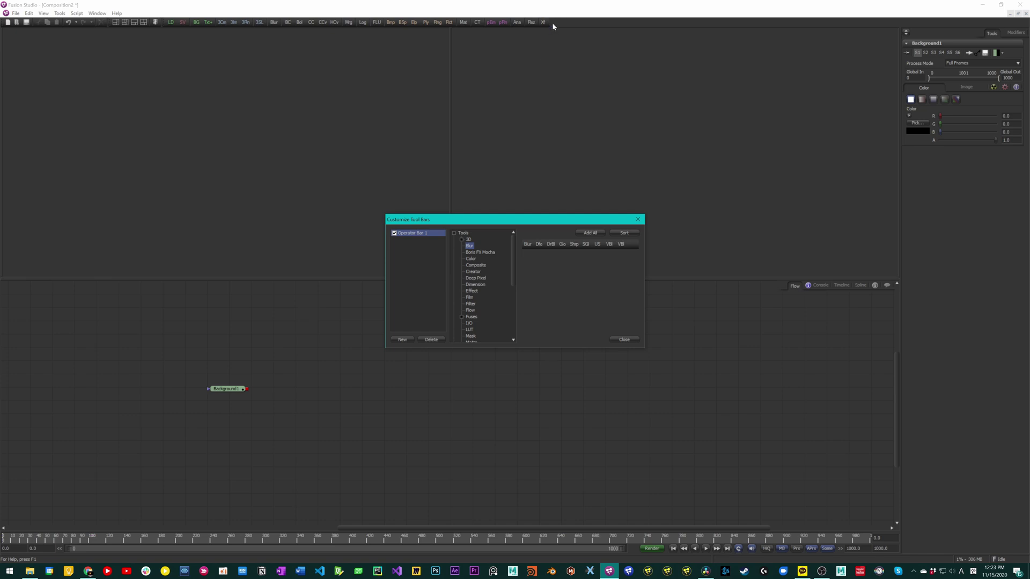
pyautogui.click(477, 252)
pyautogui.click(469, 246)
pyautogui.moveTo(526, 244); pyautogui.dragTo(548, 22)
pyautogui.moveTo(562, 244); pyautogui.dragTo(567, 21)
pyautogui.moveTo(620, 244); pyautogui.dragTo(577, 21)
pyautogui.moveTo(574, 244); pyautogui.dragTo(589, 22)
# Step: Create a new tool bar named 456
pyautogui.click(395, 340)
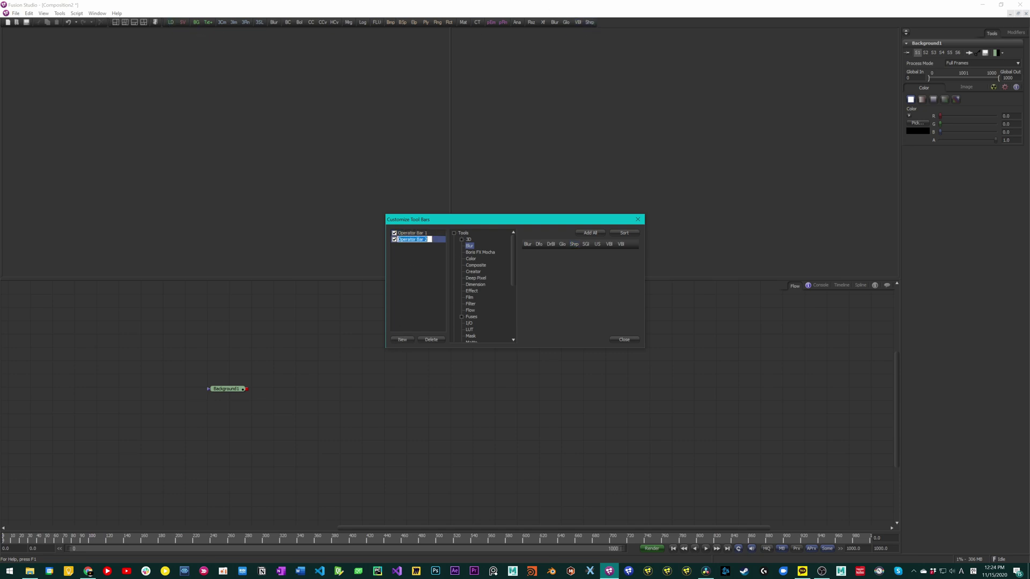
pyautogui.write('456')
pyautogui.press('Return')
# Step: Add the Blur tool in front of the LD tool on the toolbar and close the toolbar customization
pyautogui.click(527, 244)
pyautogui.moveTo(113, 28)
pyautogui.mouseDown()
pyautogui.moveTo(102, 18)
pyautogui.moveTo(114, 22)
pyautogui.mouseUp()
pyautogui.moveTo(527, 245); pyautogui.dragTo(173, 25)
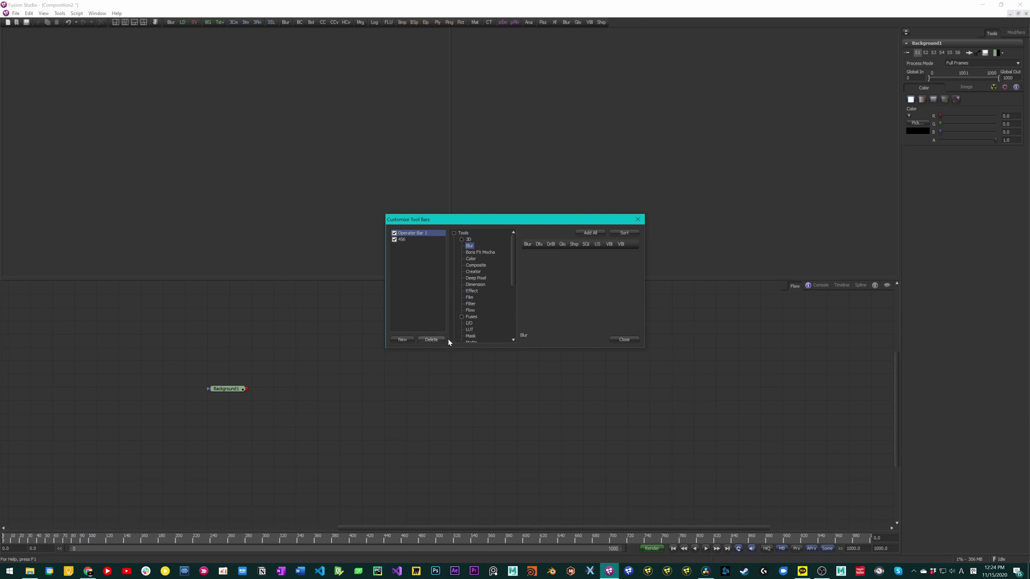
pyautogui.click(637, 220)
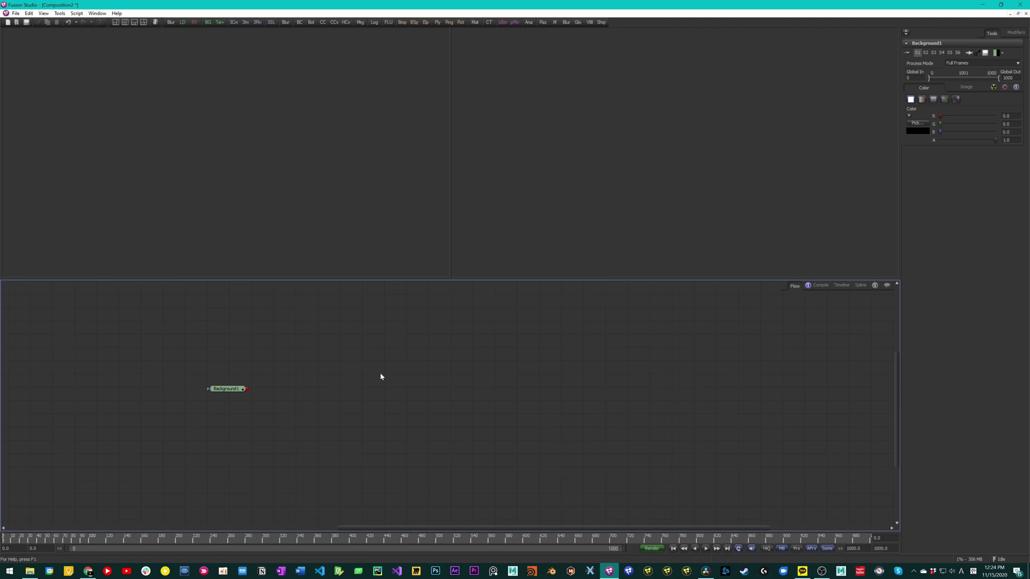
# Step: Move the Background1 node up and to the right in the flow, and deselect it
pyautogui.click(235, 390)
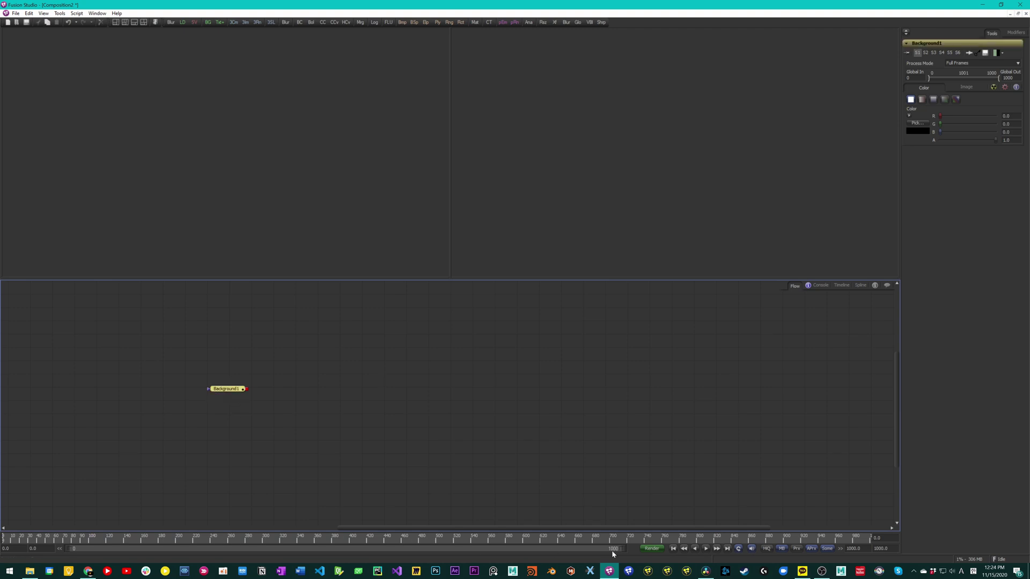
pyautogui.click(379, 426)
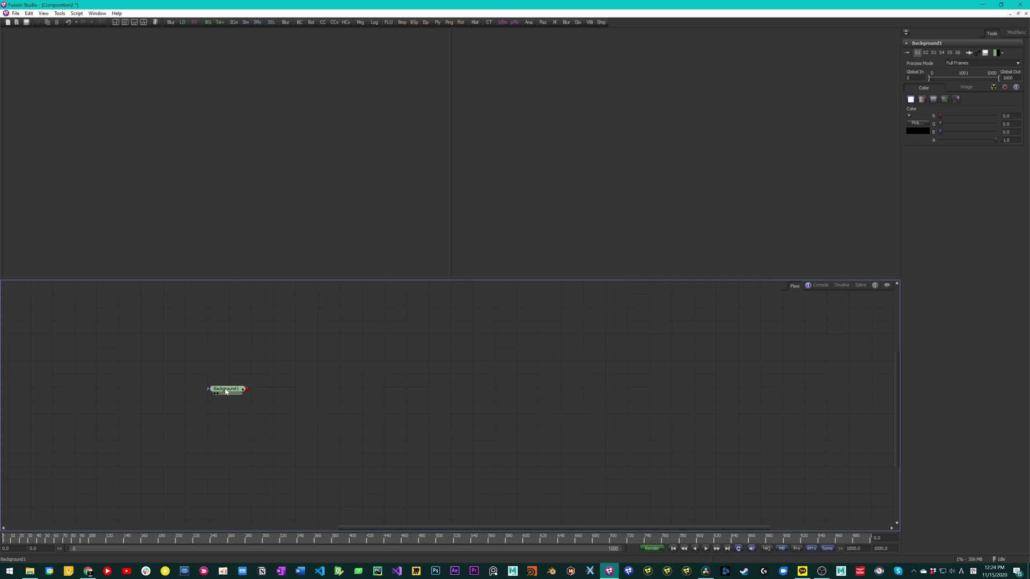
pyautogui.moveTo(231, 392); pyautogui.dragTo(283, 364)
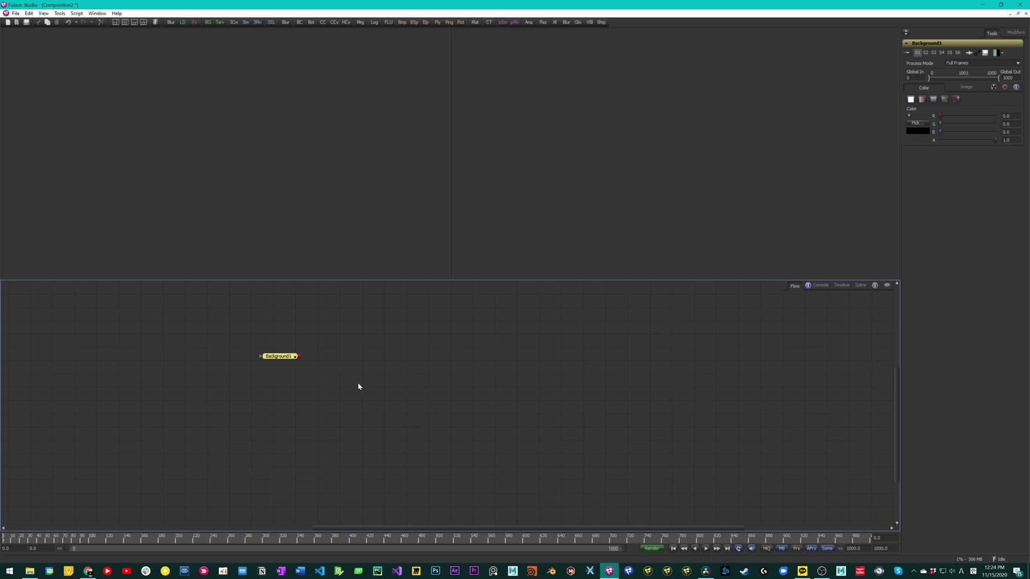
pyautogui.click(317, 379)
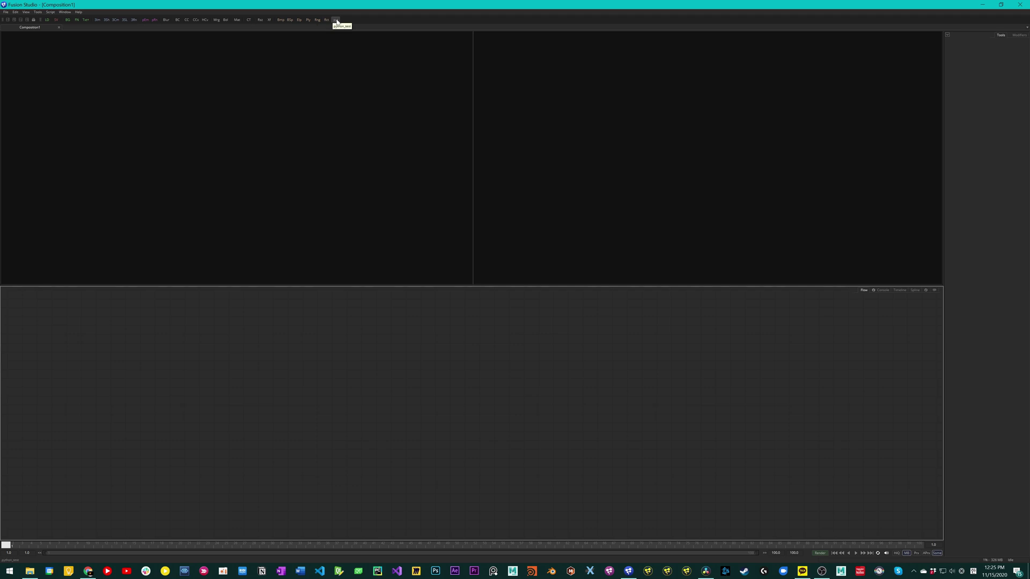
# Step: Add a Background node to the empty flow of Composition1 and select it
pyautogui.click(67, 20)
pyautogui.scroll(3, 314, 381)
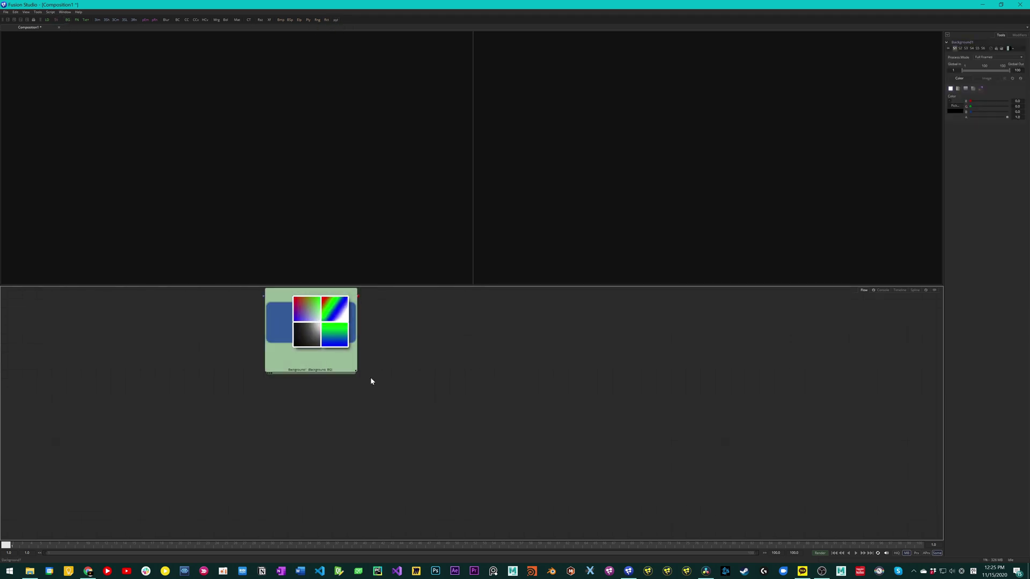
pyautogui.scroll(-2, 371, 381)
pyautogui.hscroll(3, 409, 391)
pyautogui.hscroll(-2, 288, 386)
pyautogui.click(273, 340)
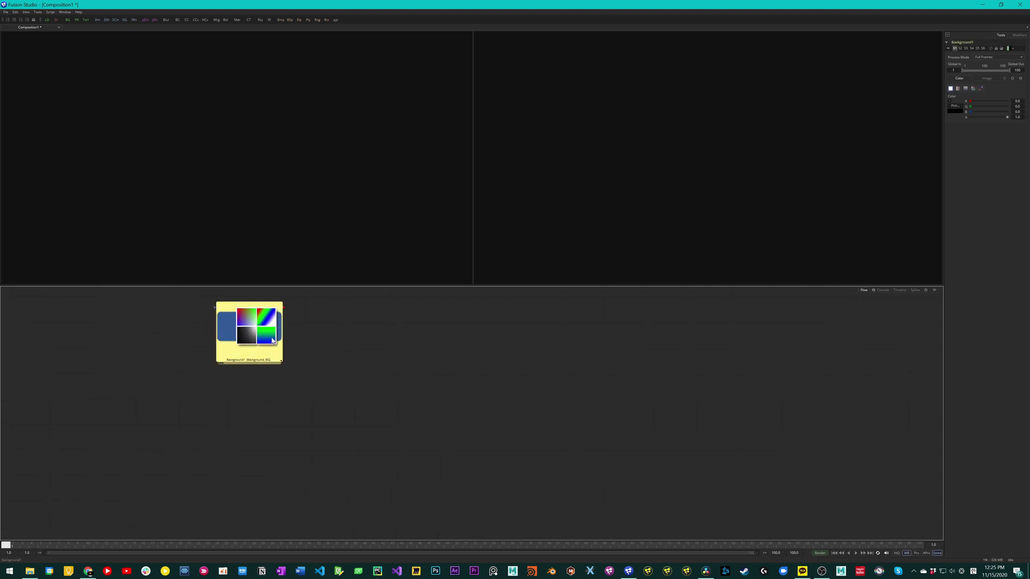
# Step: Widen the tool controls area beside the viewers and reselect the Background1 node
pyautogui.moveTo(943, 184); pyautogui.dragTo(839, 191)
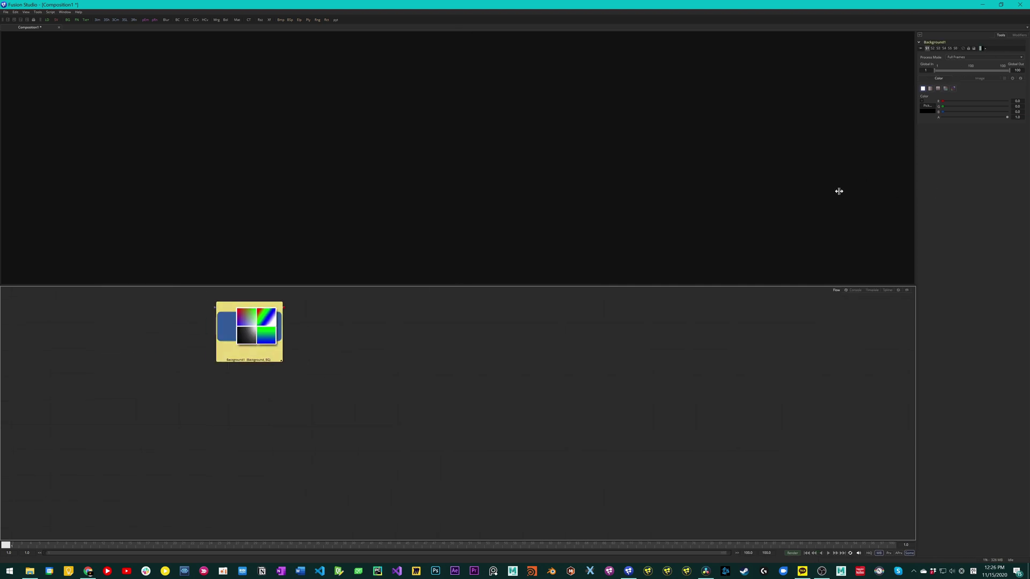
pyautogui.click(258, 355)
pyautogui.scroll(-2, 354, 359)
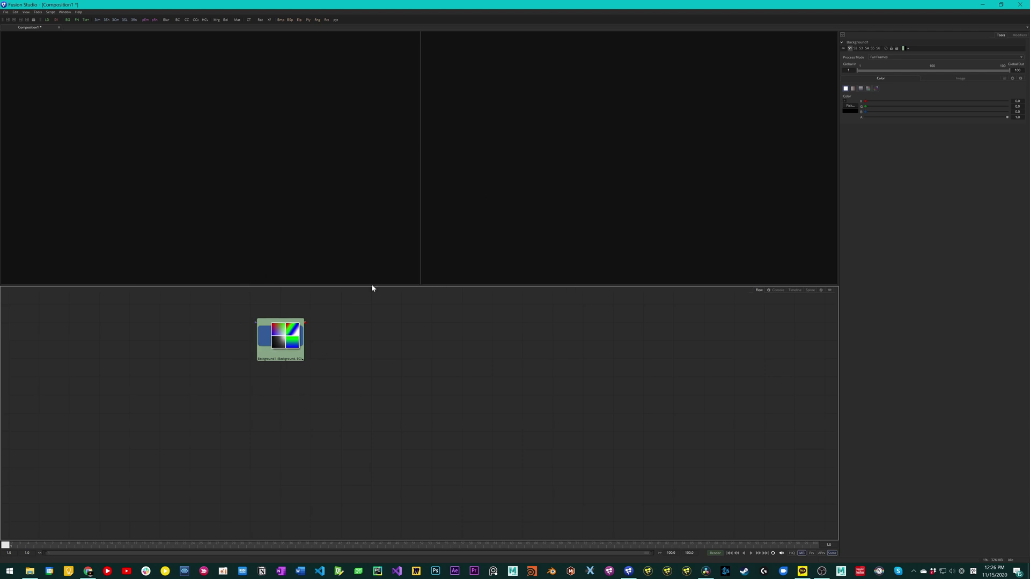
pyautogui.click(283, 343)
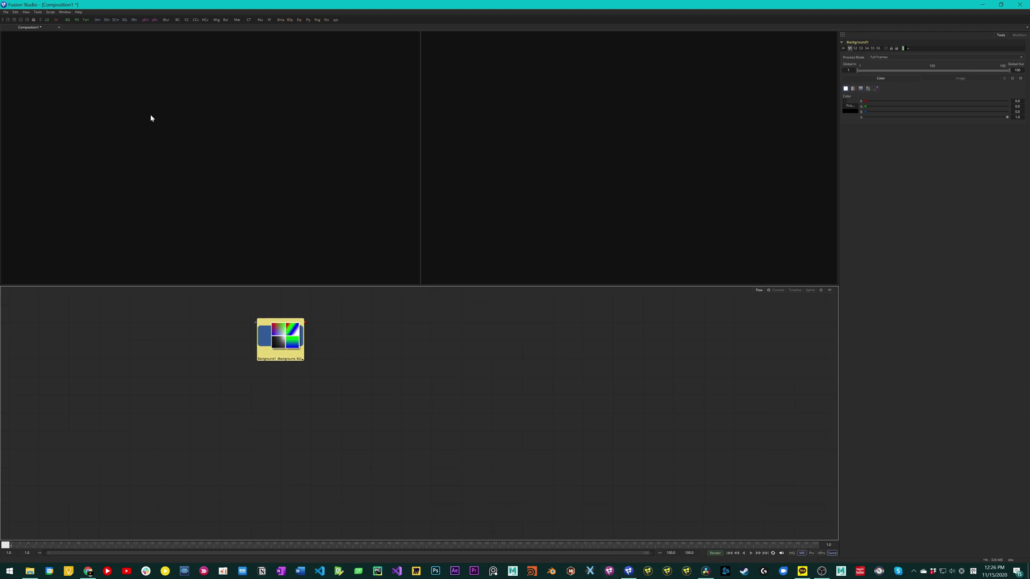
pyautogui.click(6, 12)
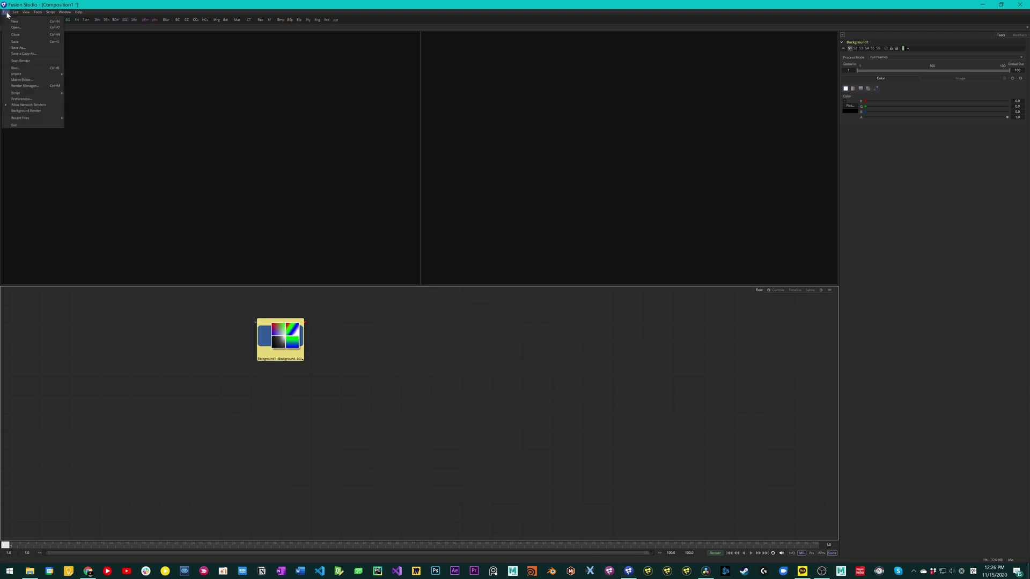
pyautogui.click(38, 12)
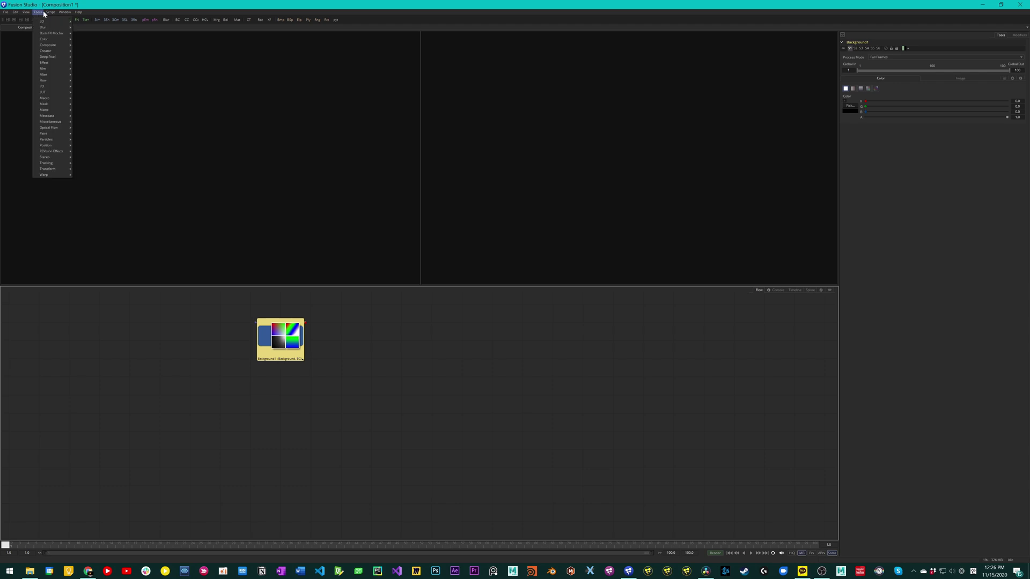
pyautogui.moveTo(53, 15)
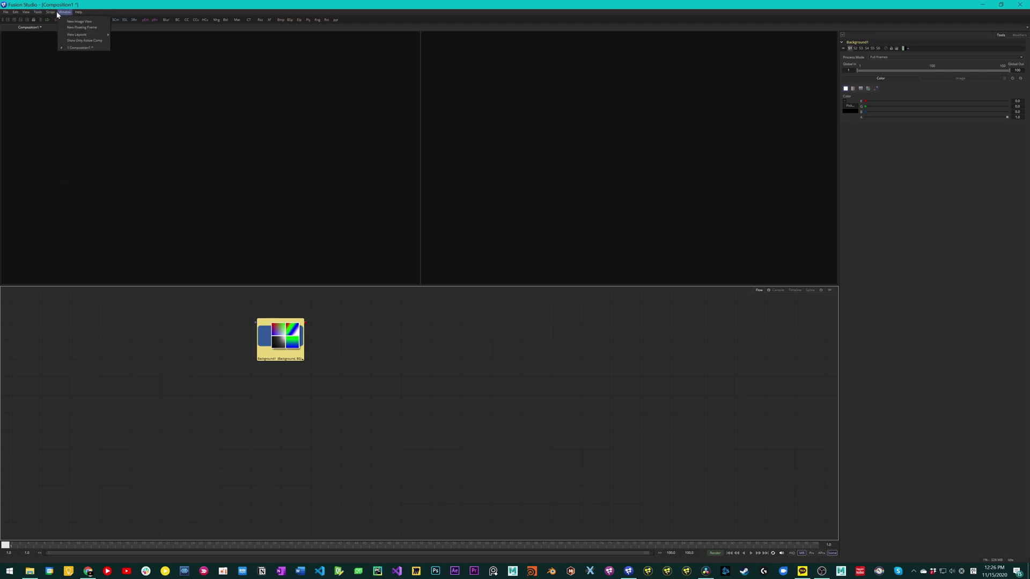
pyautogui.click(234, 443)
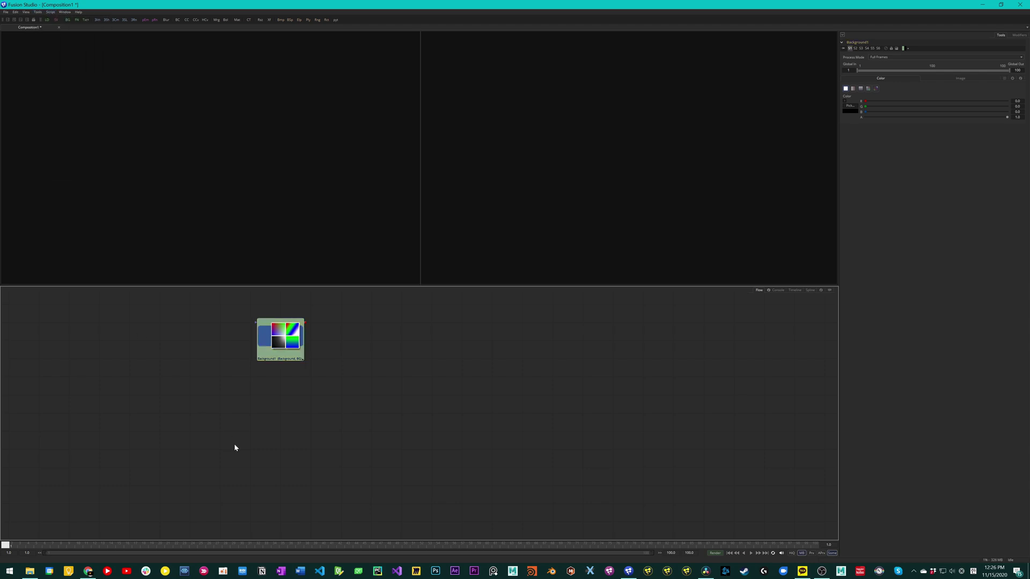
# Step: Customize the toolbar by adding the Render and Start Render commands at its end, and browse the Layout and Time command categories
pyautogui.rightClick(332, 20)
pyautogui.click(335, 24)
pyautogui.click(508, 304)
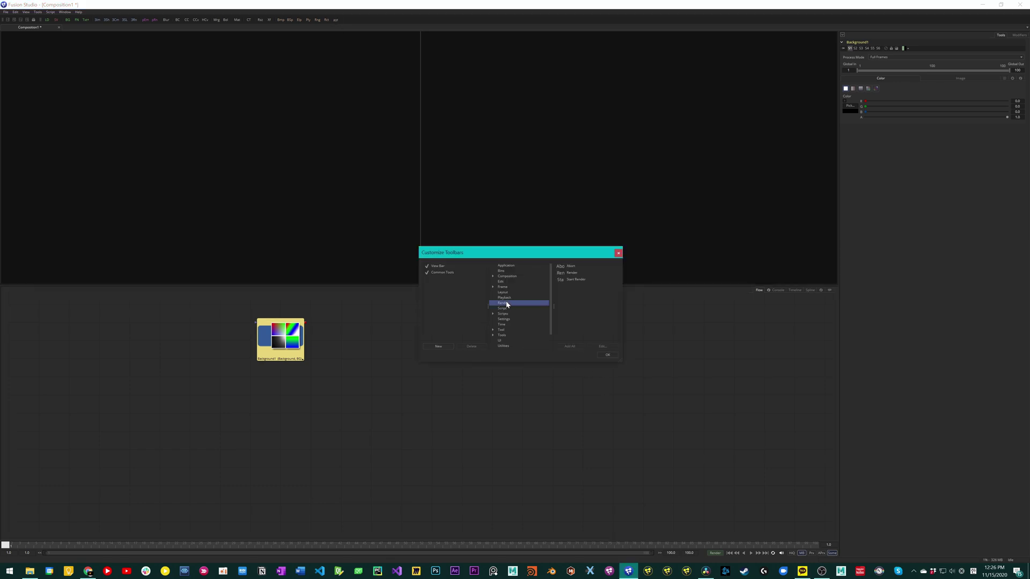
pyautogui.moveTo(570, 272); pyautogui.dragTo(338, 23)
pyautogui.moveTo(569, 282); pyautogui.dragTo(354, 21)
pyautogui.click(513, 293)
pyautogui.scroll(-1, 508, 297)
pyautogui.click(508, 309)
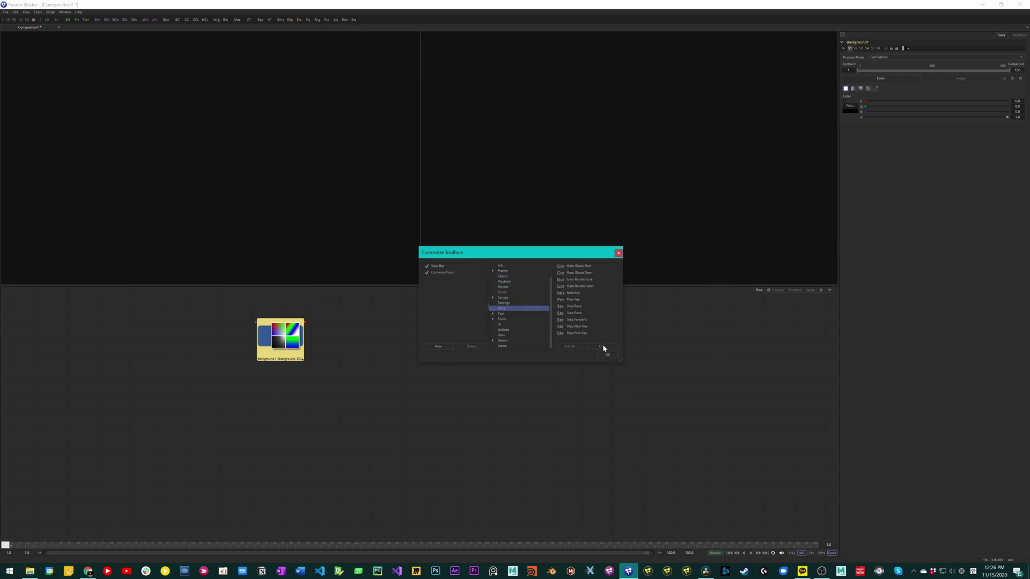
pyautogui.click(616, 254)
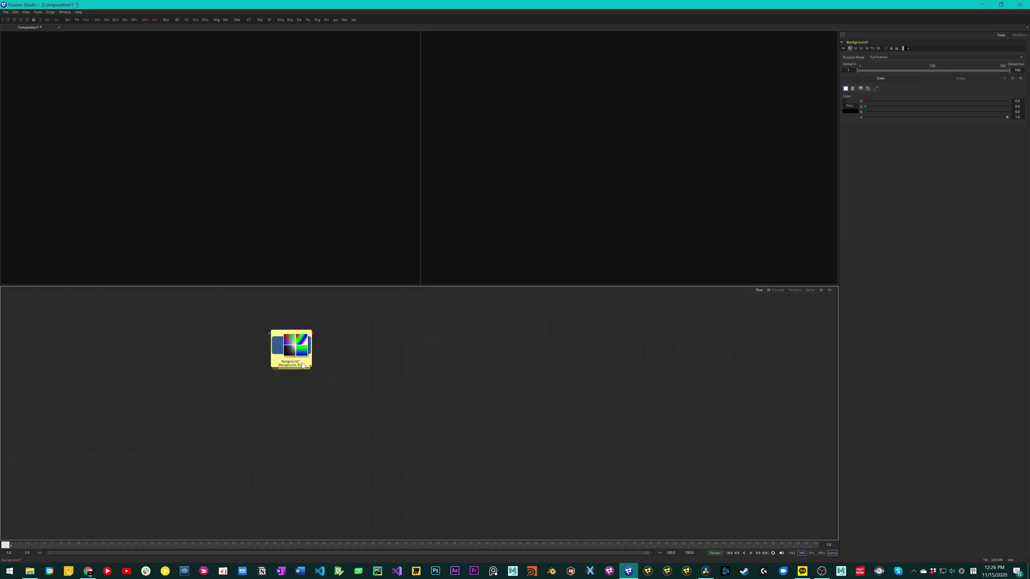
# Step: Chain Color Corrector, Color Curves and Hue Curves nodes after the Background1 node, and deselect them
pyautogui.click(186, 20)
pyautogui.click(196, 19)
pyautogui.click(205, 19)
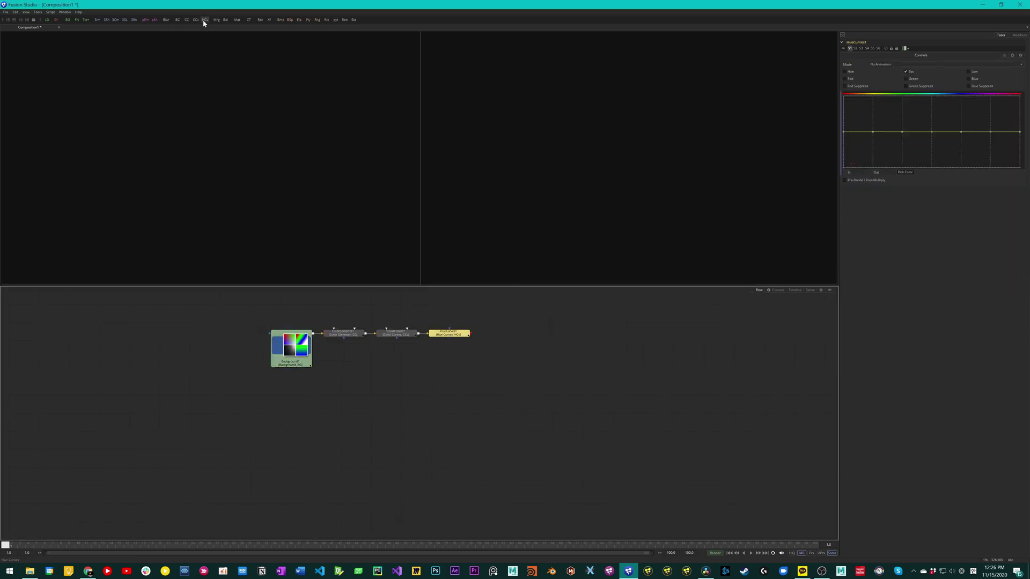
pyautogui.click(516, 393)
pyautogui.scroll(3, 349, 363)
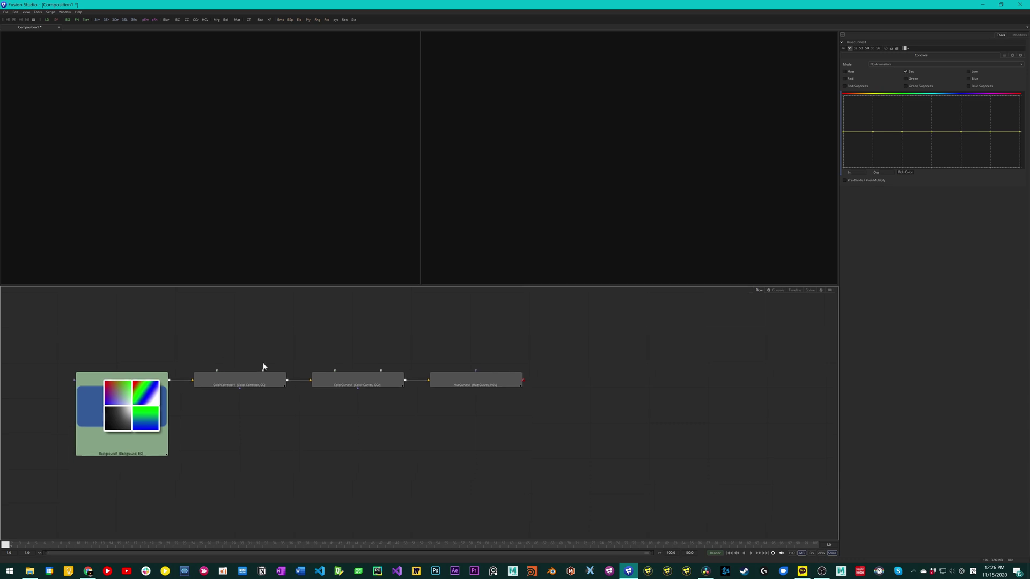
# Step: Select the Color Corrector, Color Curves and Hue Curves nodes and set their tile colour to yellow
pyautogui.hotkey('ctrl', 'a')
pyautogui.click(259, 322)
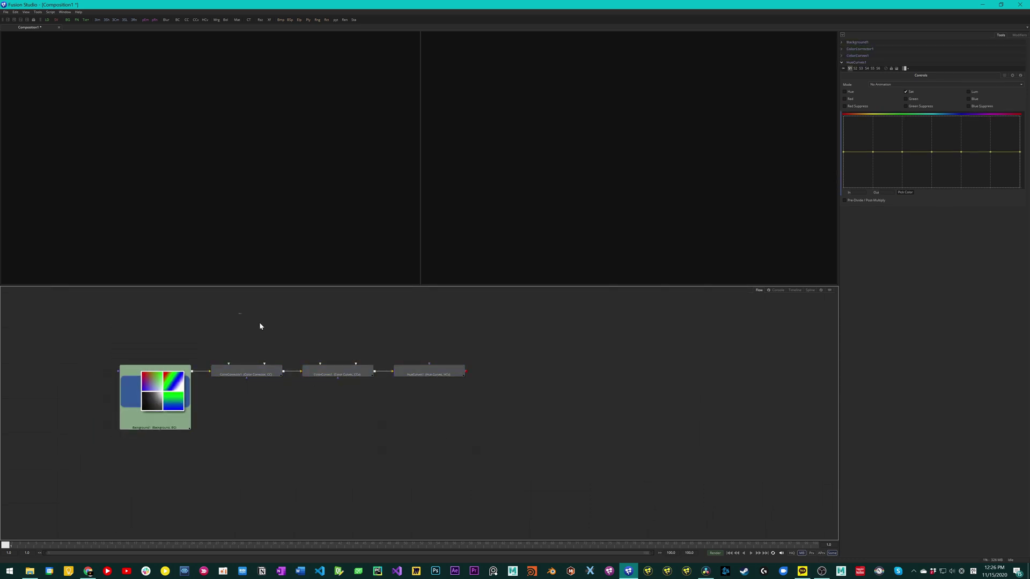
pyautogui.moveTo(259, 322); pyautogui.dragTo(411, 378)
pyautogui.rightClick(429, 372)
pyautogui.moveTo(460, 509)
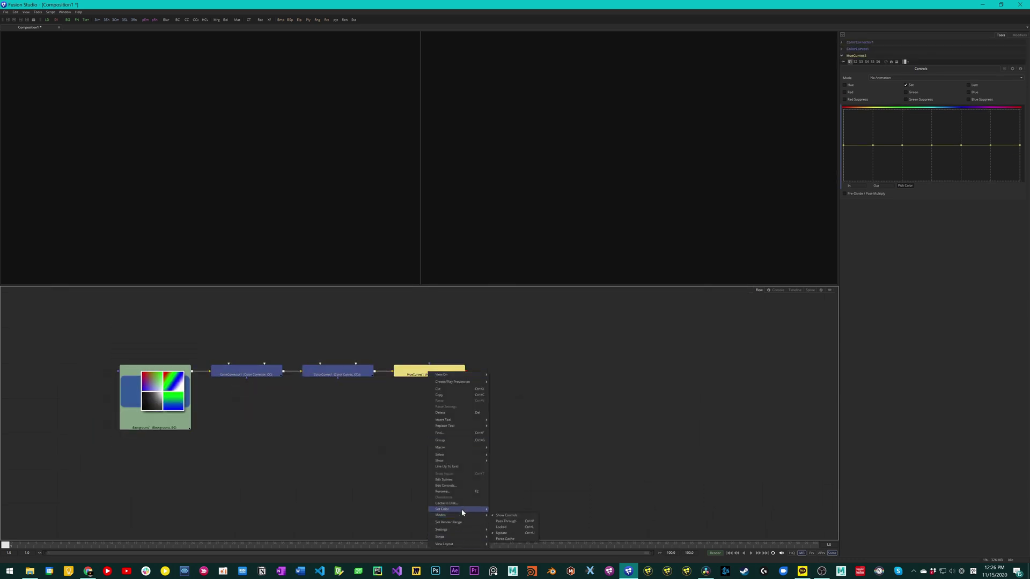
pyautogui.click(504, 515)
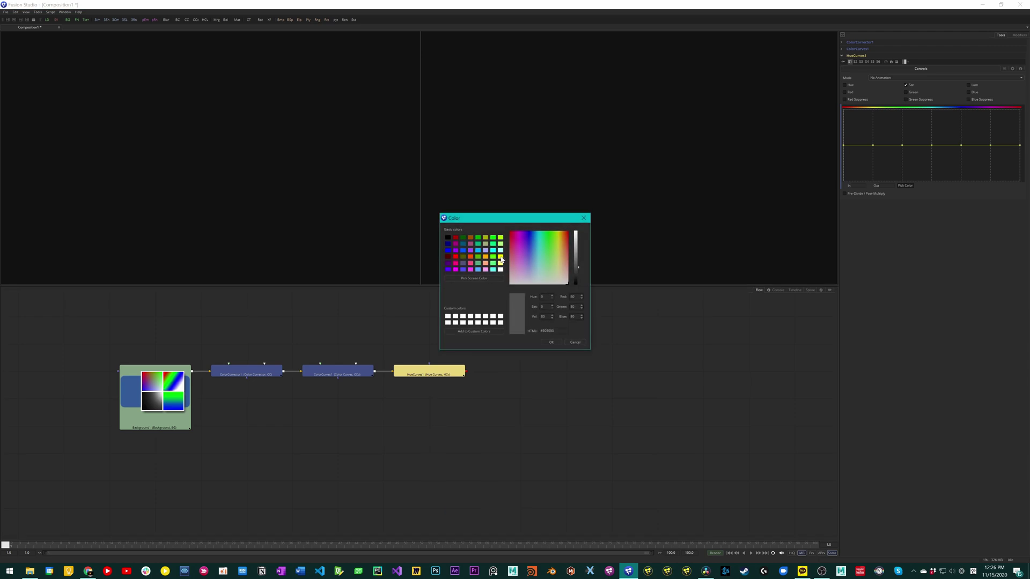
pyautogui.click(502, 263)
pyautogui.click(551, 342)
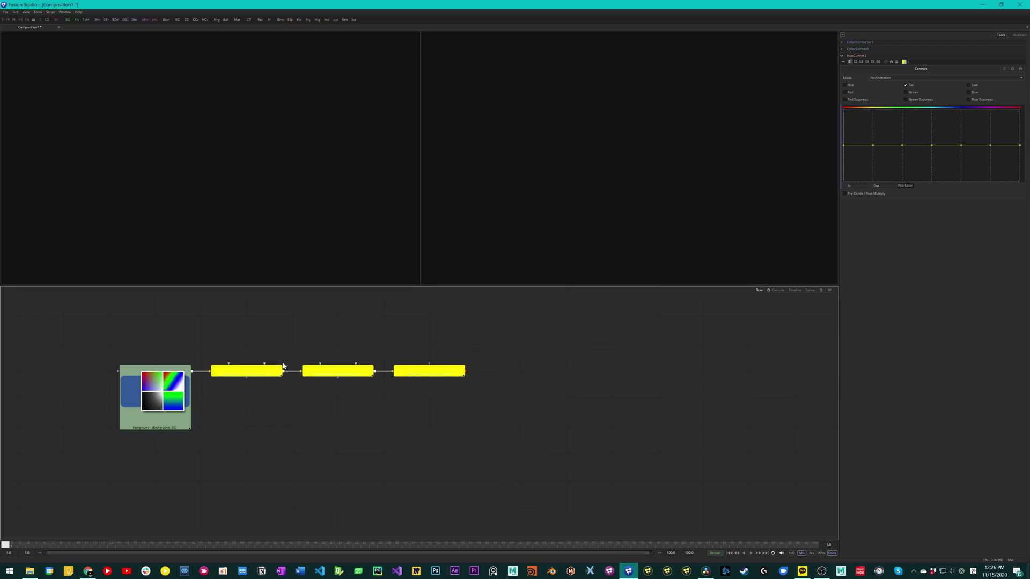
# Step: Set the text colour of the three yellow nodes to black, and deselect them
pyautogui.click(375, 387)
pyautogui.rightClick(430, 373)
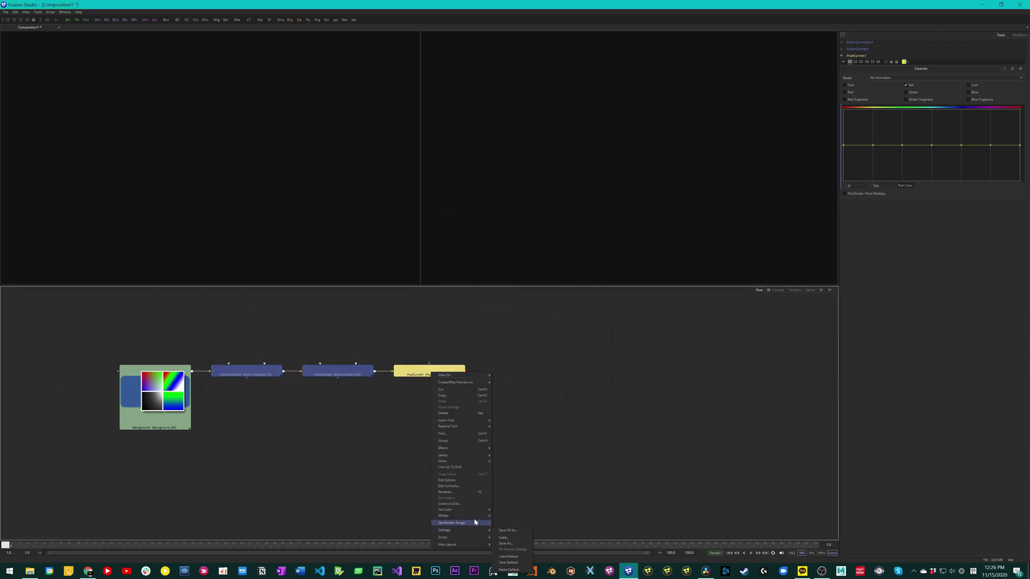
pyautogui.moveTo(472, 510)
pyautogui.click(505, 522)
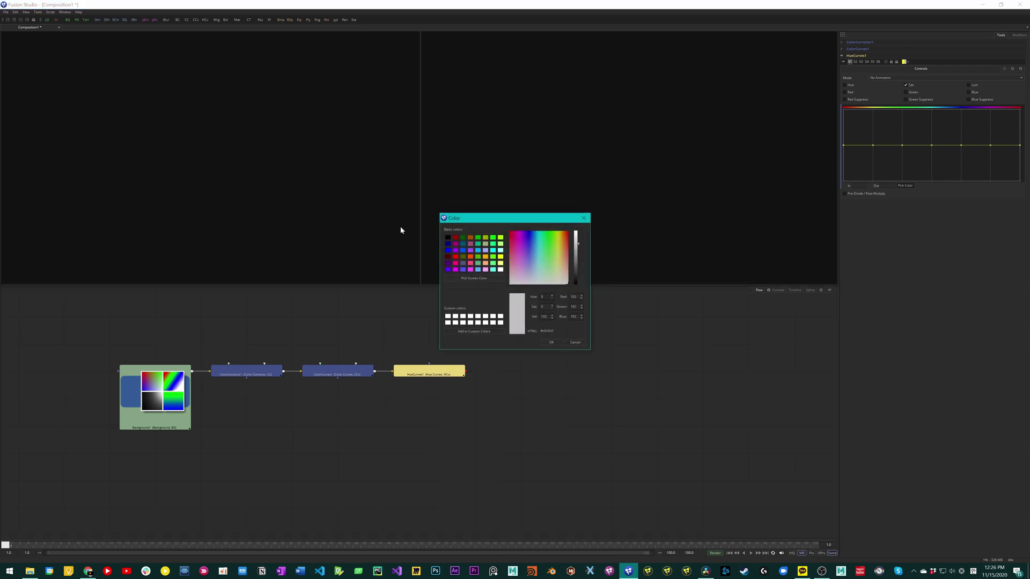
pyautogui.click(448, 237)
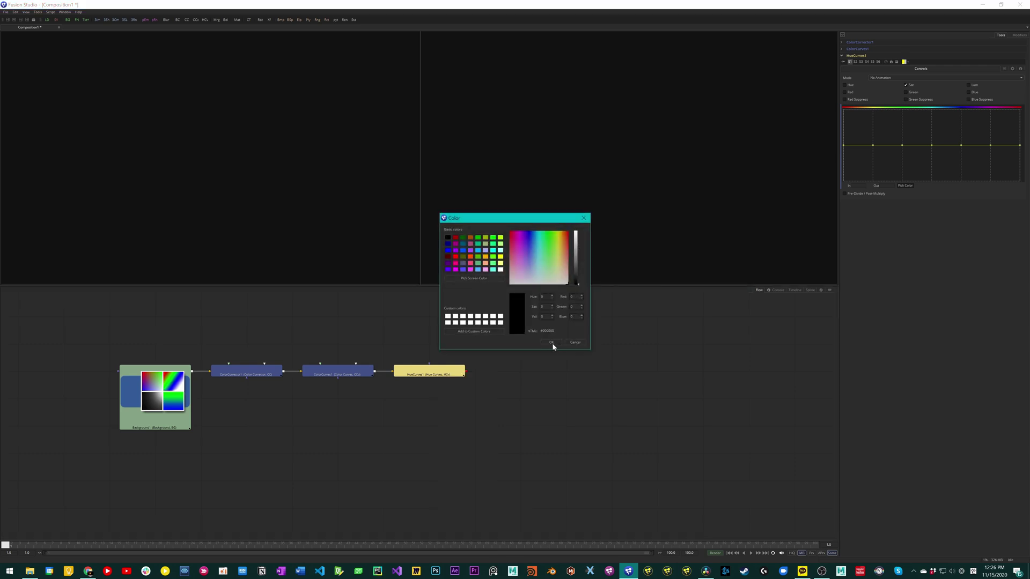
pyautogui.click(552, 343)
pyautogui.moveTo(250, 344); pyautogui.dragTo(486, 412)
pyautogui.click(387, 324)
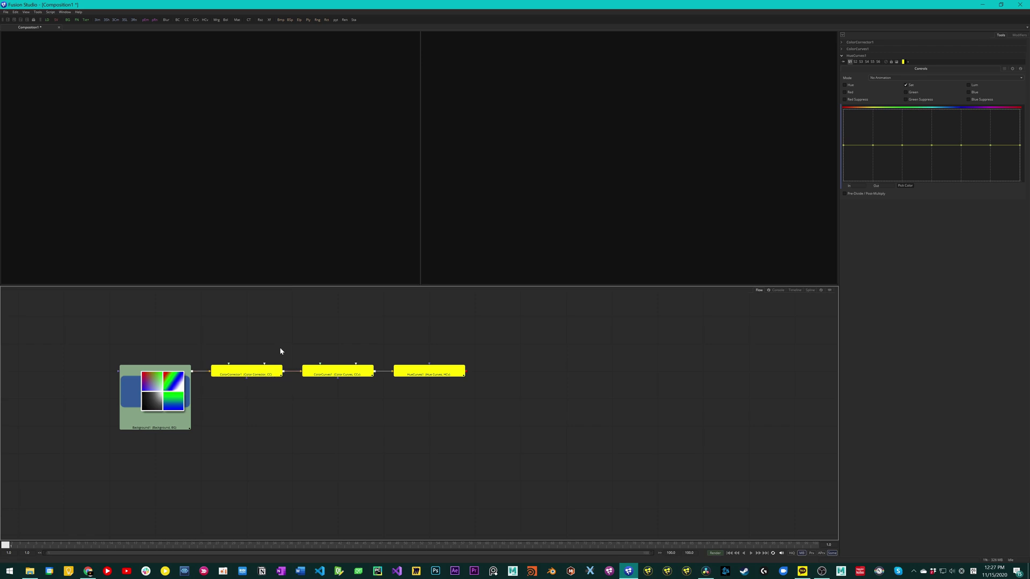
# Step: Examine how distinguishable the yellow nodes are when selected and deselected at different zoom levels of the flow
pyautogui.scroll(-2, 276, 349)
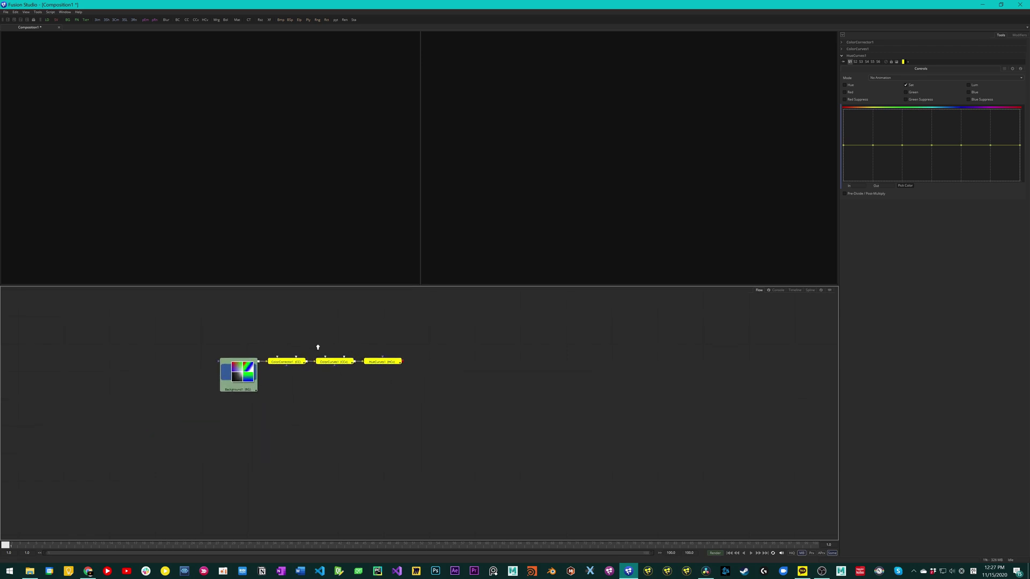
pyautogui.scroll(3, 294, 340)
pyautogui.moveTo(262, 335); pyautogui.dragTo(556, 440)
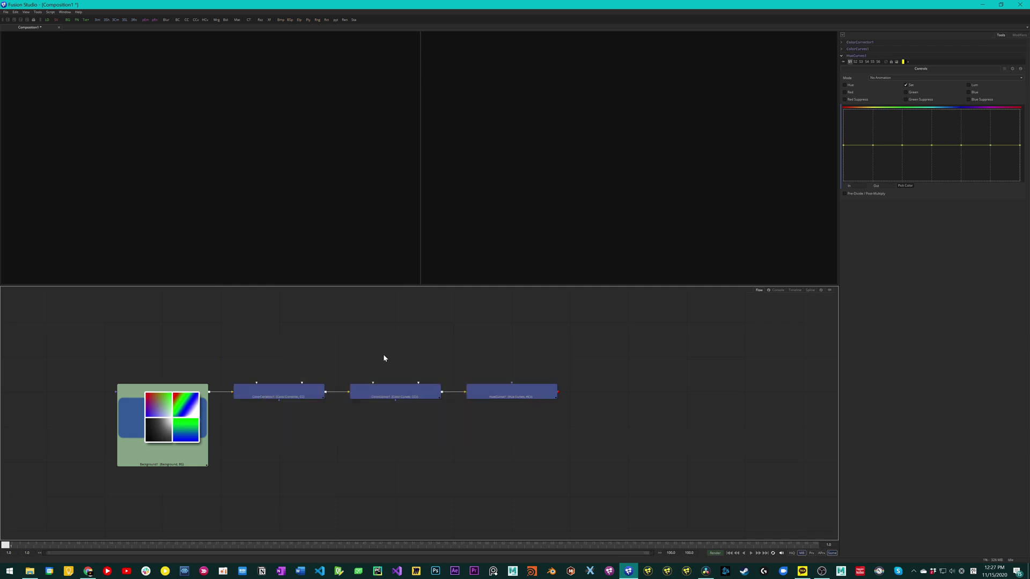
pyautogui.scroll(-3, 382, 357)
pyautogui.scroll(1, 294, 396)
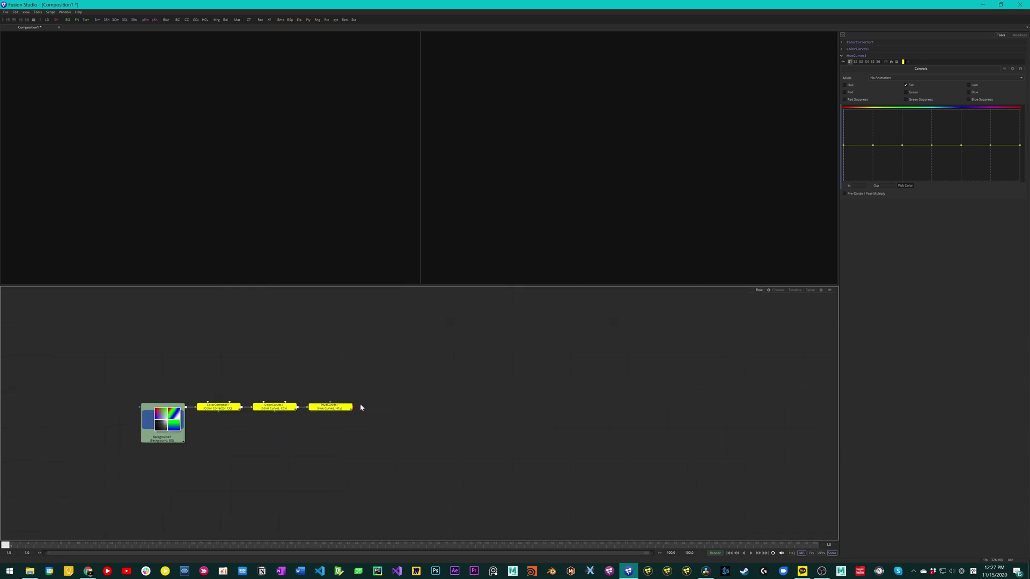
pyautogui.scroll(-2, 369, 378)
pyautogui.hscroll(1, 330, 370)
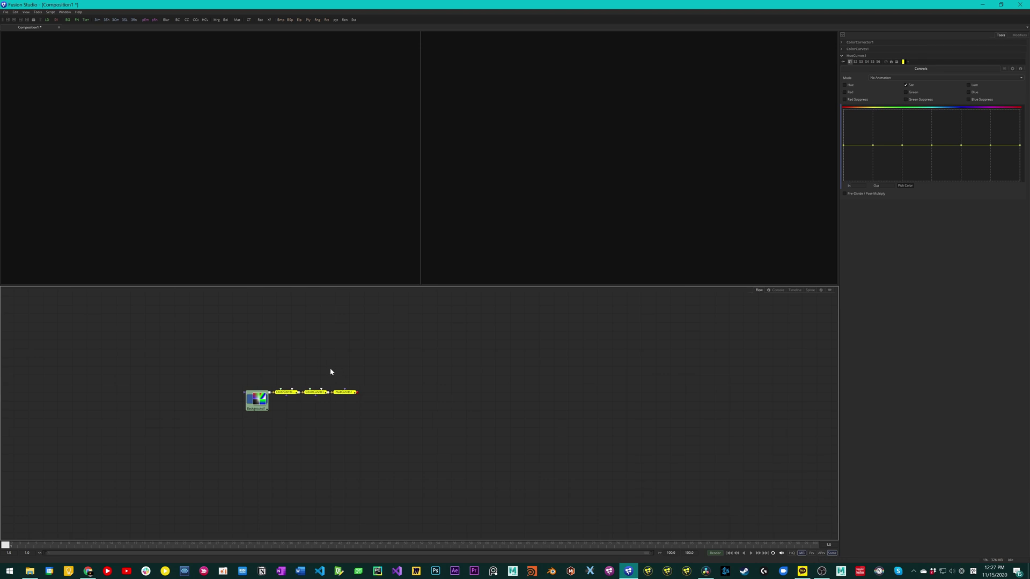
pyautogui.moveTo(230, 359); pyautogui.dragTo(375, 439)
pyautogui.rightClick(263, 406)
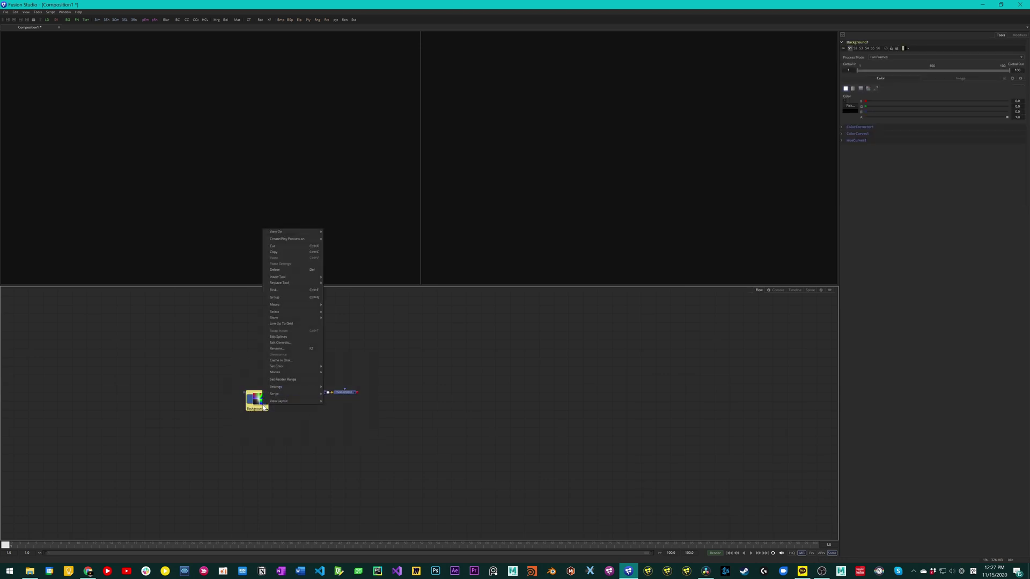
pyautogui.moveTo(283, 368)
pyautogui.click(445, 384)
pyautogui.moveTo(238, 363); pyautogui.dragTo(346, 390)
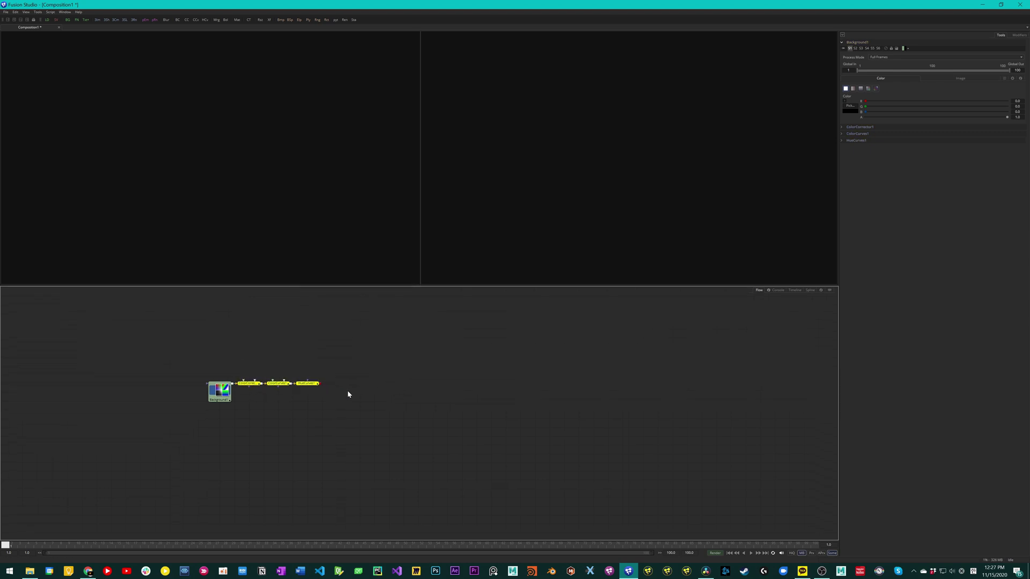
pyautogui.moveTo(247, 350); pyautogui.dragTo(308, 398)
pyautogui.moveTo(243, 347); pyautogui.dragTo(315, 403)
pyautogui.moveTo(226, 349); pyautogui.dragTo(339, 415)
pyautogui.click(382, 409)
pyautogui.moveTo(253, 350); pyautogui.dragTo(322, 406)
pyautogui.moveTo(328, 406); pyautogui.dragTo(363, 413)
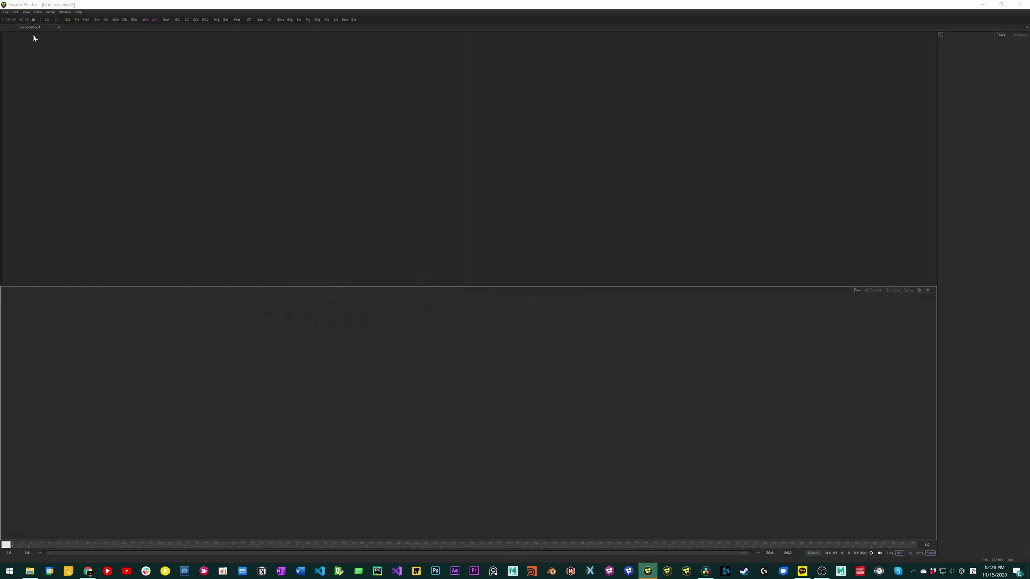
pyautogui.click(644, 206)
pyautogui.click(151, 59)
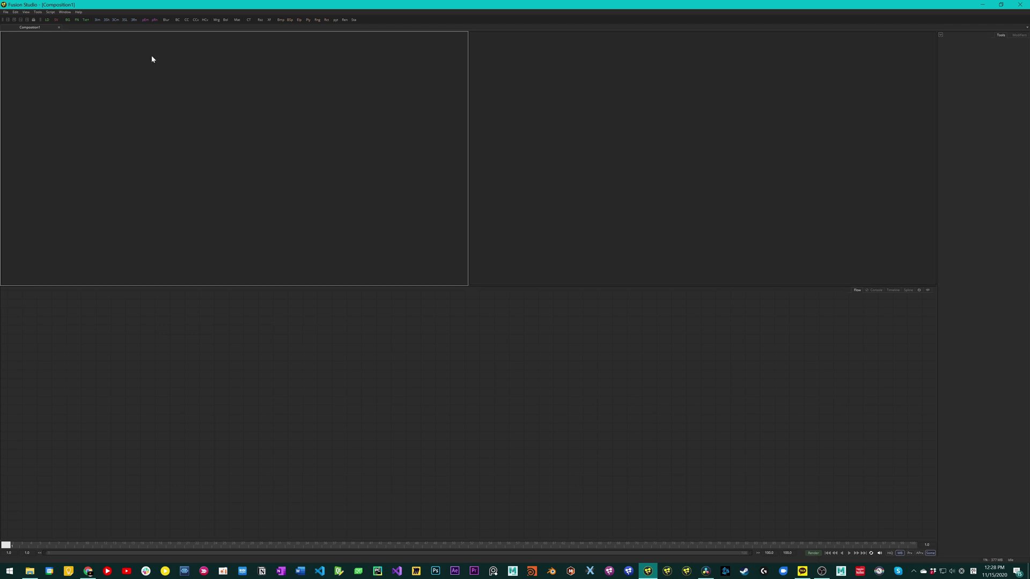
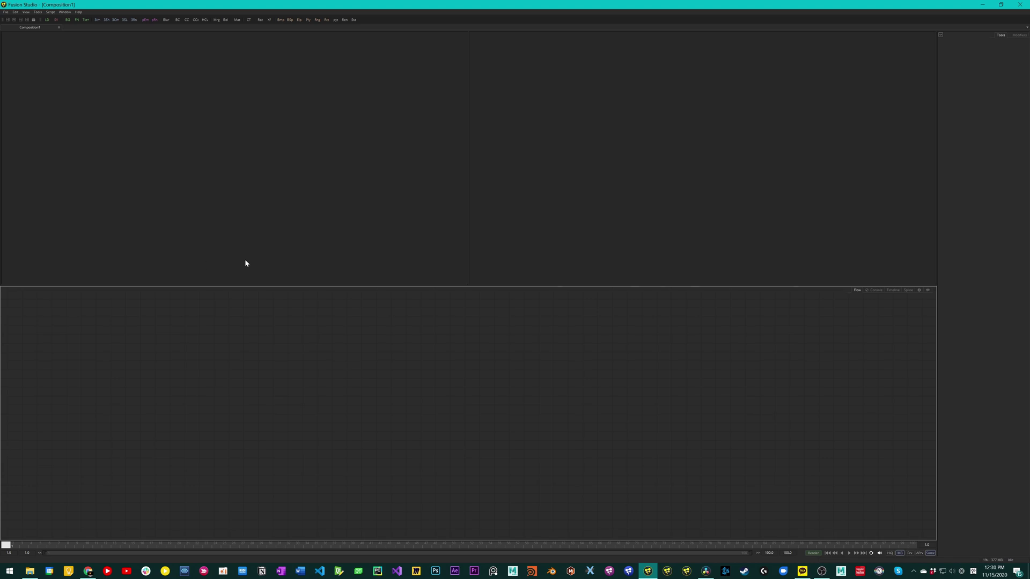
pyautogui.click(125, 88)
pyautogui.click(571, 140)
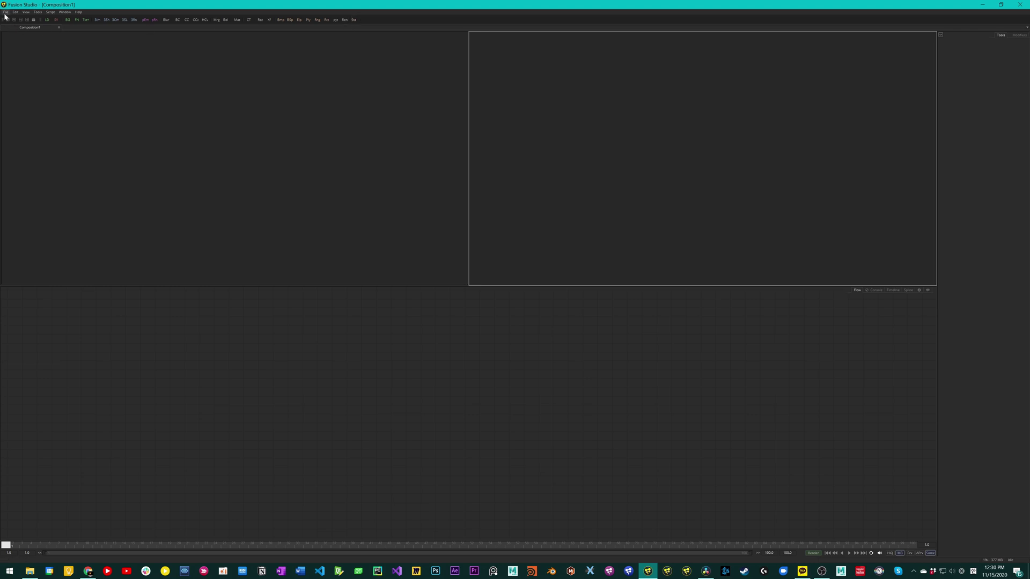
# Step: Customize the toolbar by adding both tools of the Boris FX Mocha category at its end
pyautogui.click(353, 20)
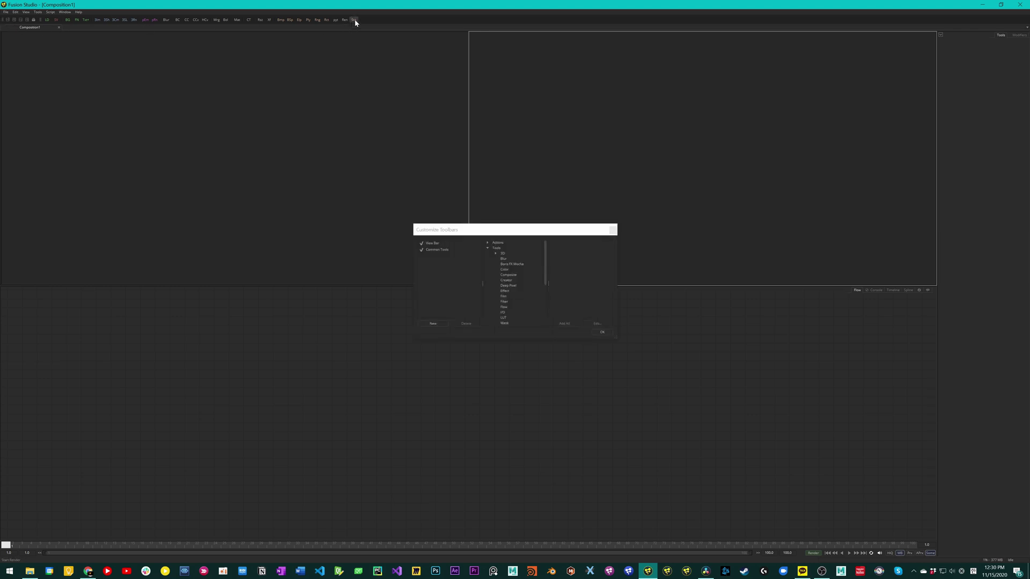
pyautogui.click(503, 265)
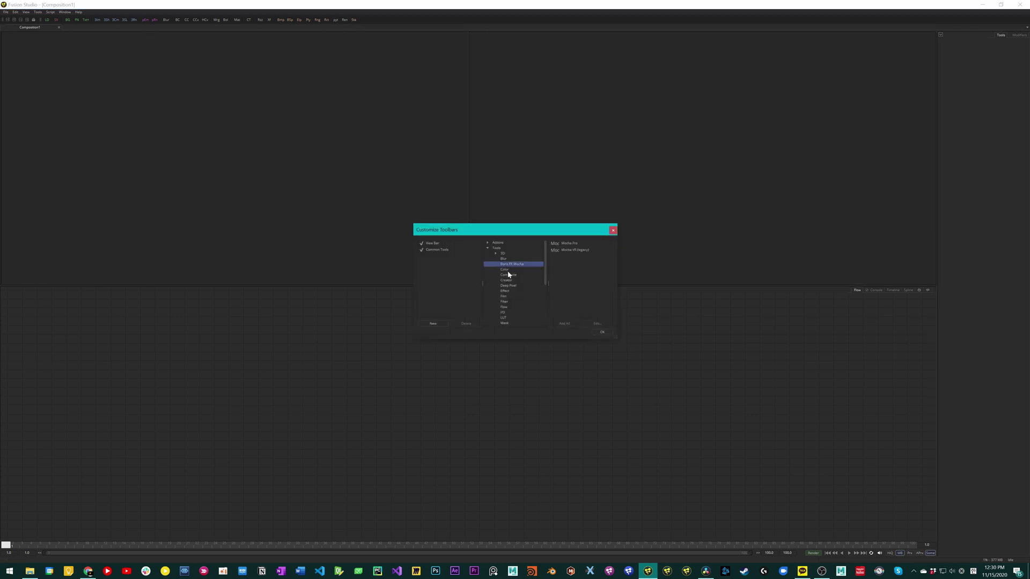
pyautogui.moveTo(558, 246); pyautogui.dragTo(360, 21)
pyautogui.click(566, 252)
pyautogui.moveTo(567, 254); pyautogui.dragTo(381, 21)
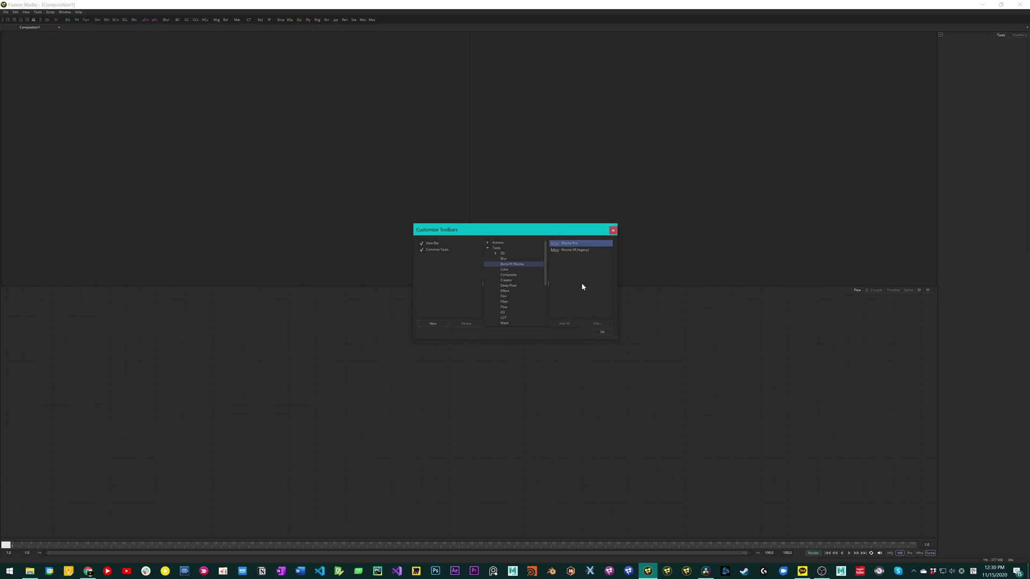
pyautogui.click(612, 231)
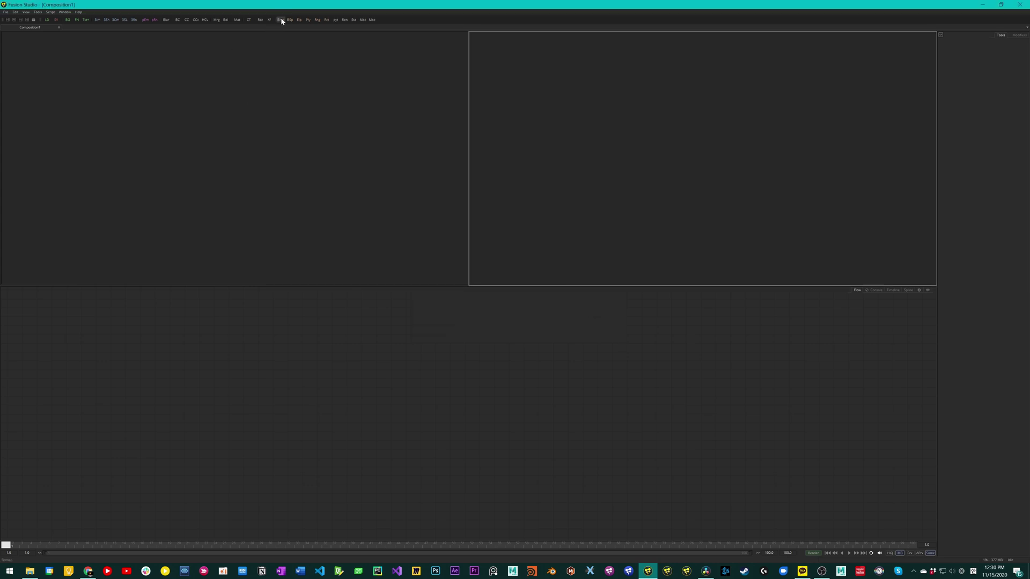
# Step: Add a Background node followed by two Color Corrector nodes to the empty flow, and select all three
pyautogui.click(68, 19)
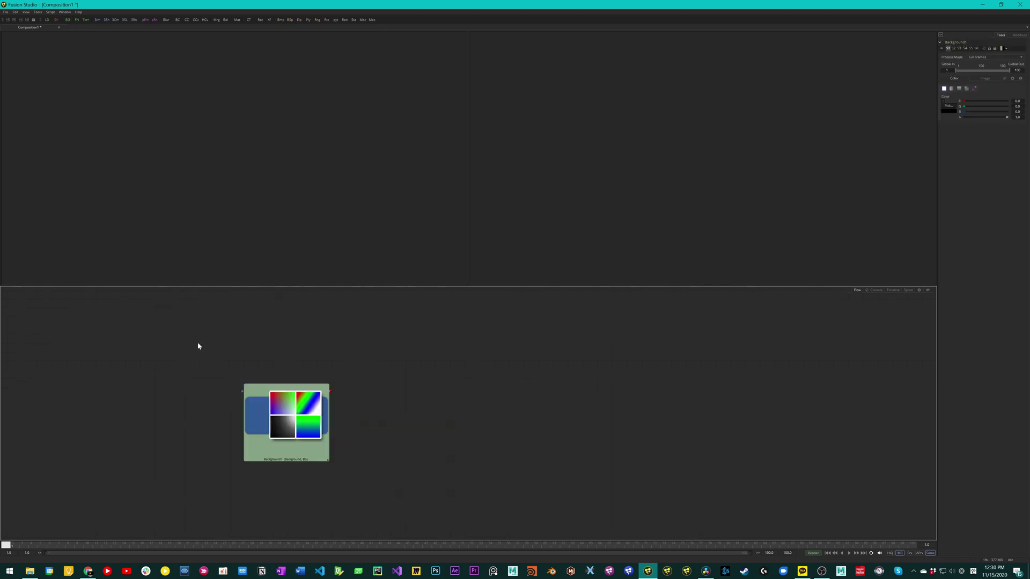
pyautogui.click(204, 409)
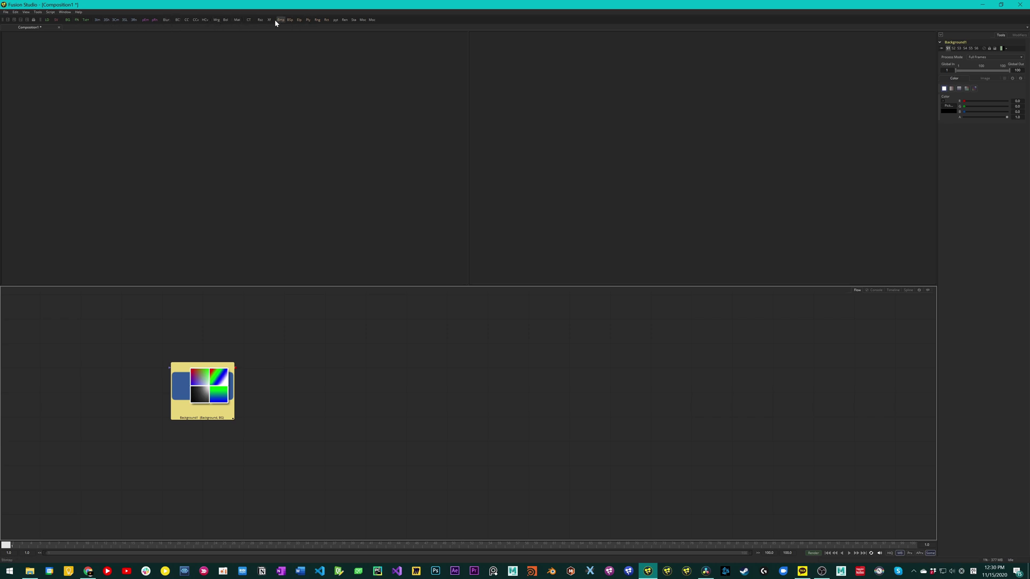
pyautogui.click(188, 20)
pyautogui.click(187, 20)
pyautogui.moveTo(260, 336); pyautogui.dragTo(425, 409)
pyautogui.moveTo(135, 318); pyautogui.dragTo(529, 458)
pyautogui.rightClick(301, 368)
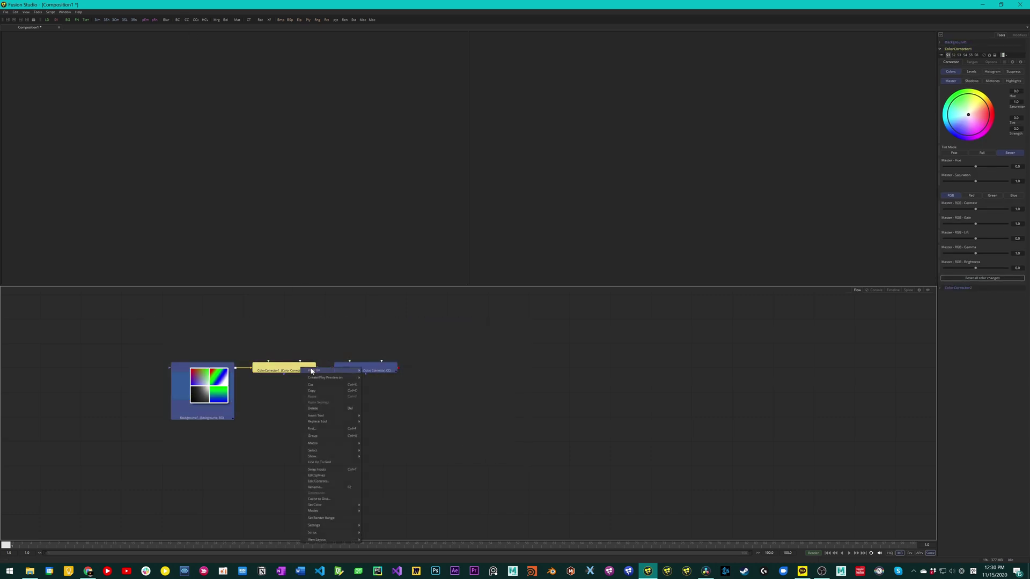
pyautogui.moveTo(346, 505)
pyautogui.click(380, 510)
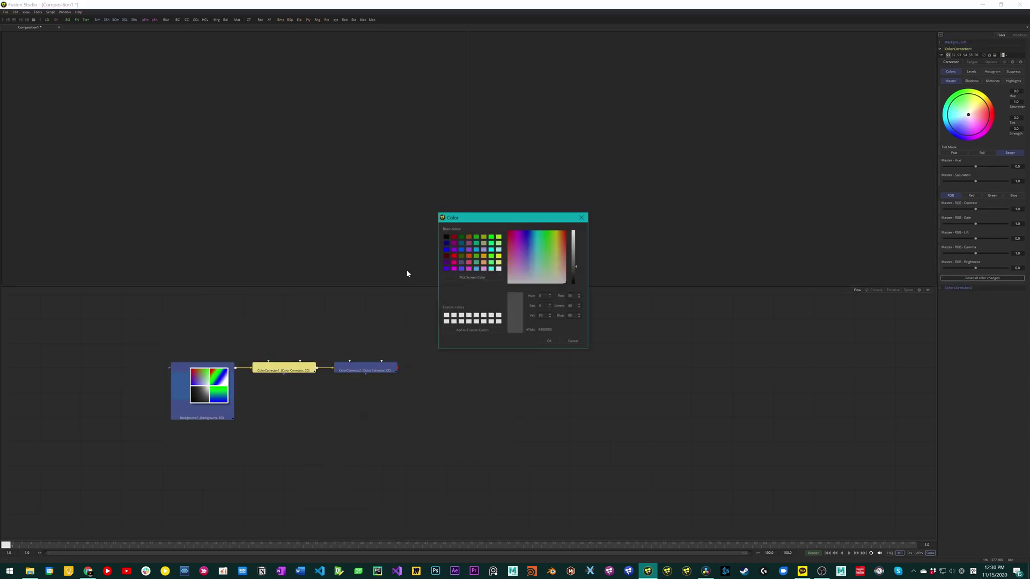
pyautogui.click(495, 265)
pyautogui.click(572, 343)
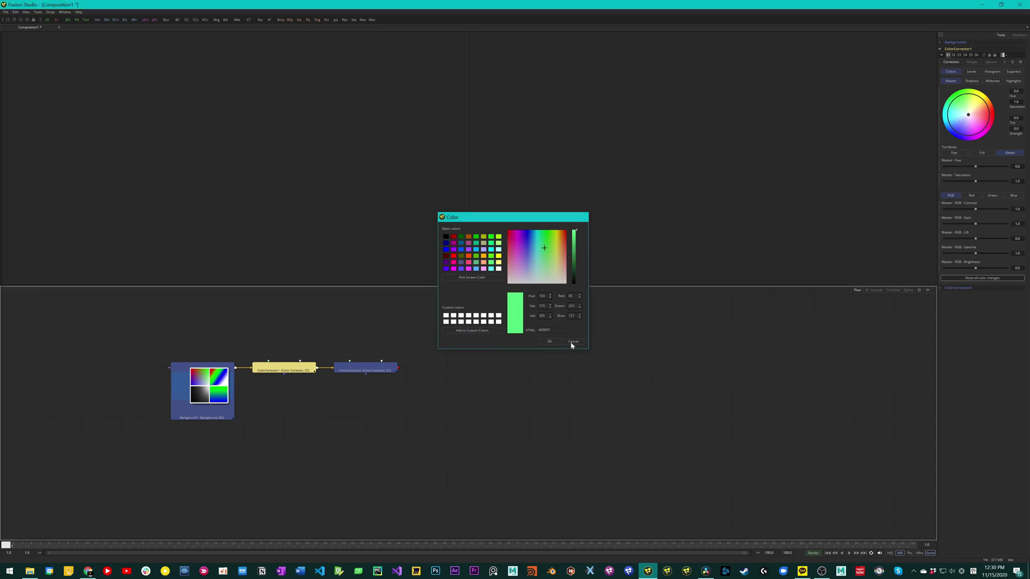
# Step: Set the tile colour of the selected Background and two Color Corrector nodes to light green
pyautogui.click(365, 371)
pyautogui.rightClick(364, 372)
pyautogui.moveTo(394, 508)
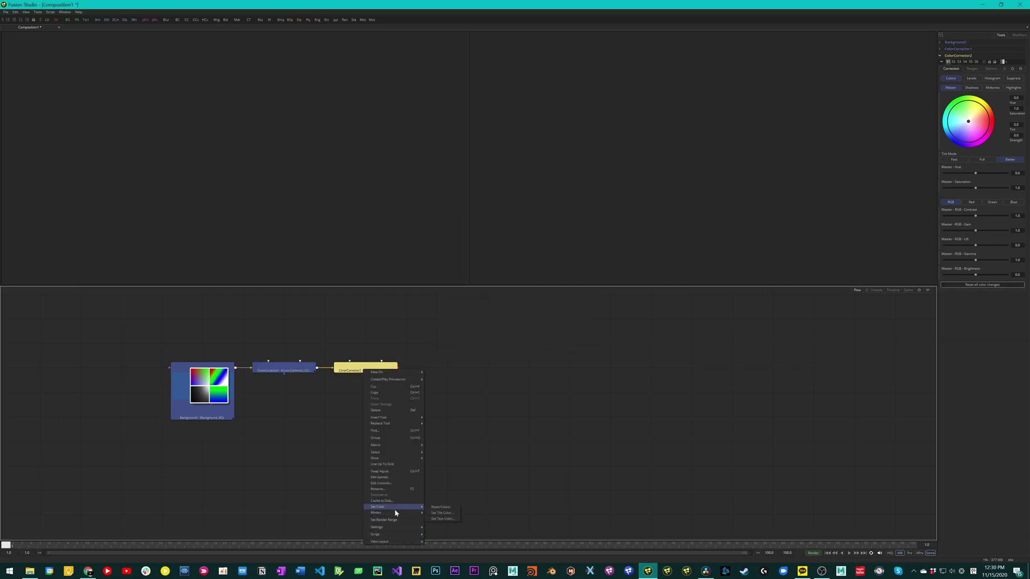
pyautogui.click(436, 513)
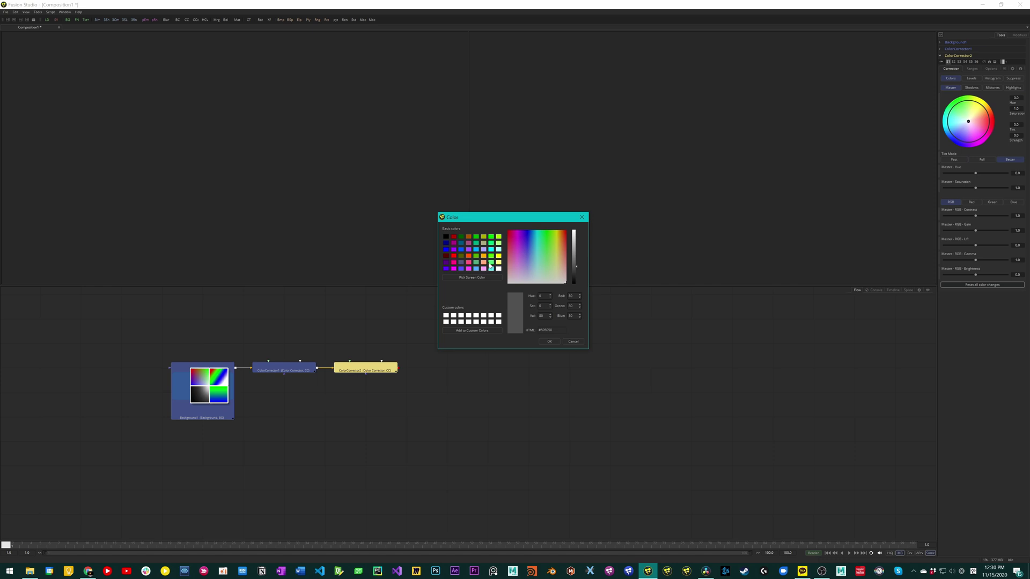
pyautogui.click(492, 263)
pyautogui.press('Return')
# Step: Set the text colour of the three selected nodes to black, deselect them and view them at a smaller scale
pyautogui.rightClick(362, 367)
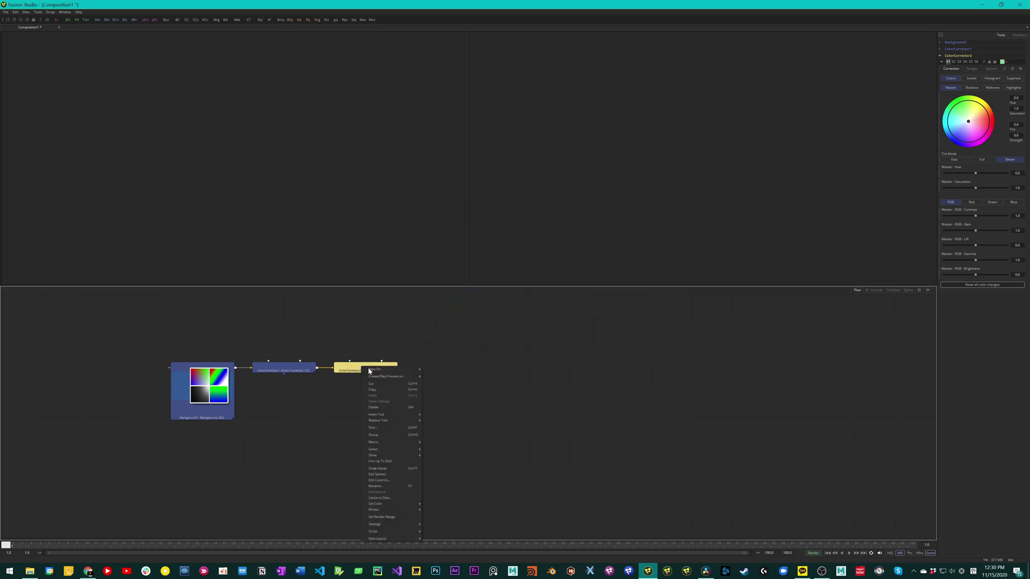
pyautogui.moveTo(401, 508)
pyautogui.click(453, 514)
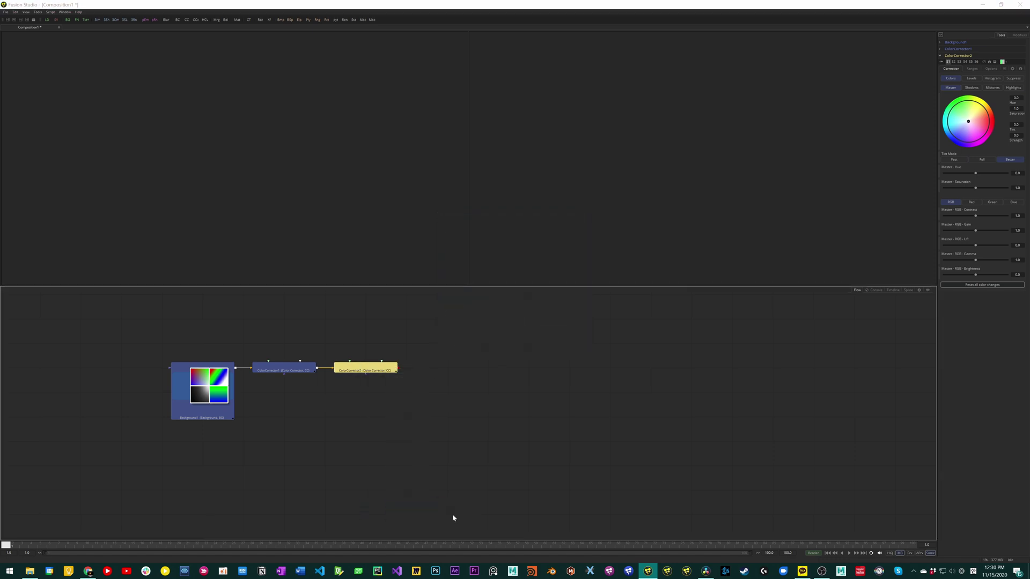
pyautogui.click(446, 237)
pyautogui.click(573, 341)
pyautogui.hotkey('ctrl', 'a')
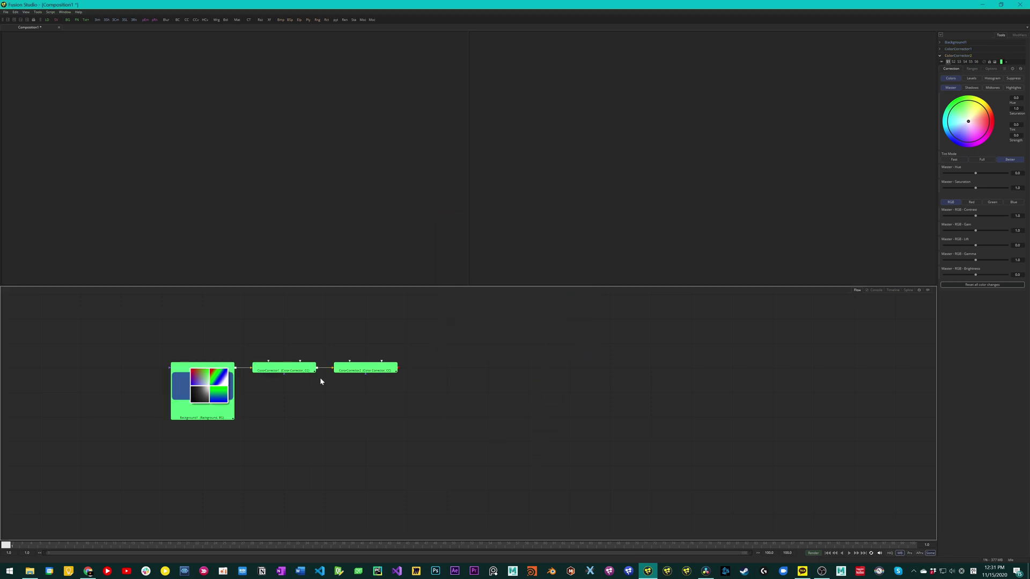
pyautogui.scroll(-5, 320, 377)
pyautogui.scroll(-3, 450, 399)
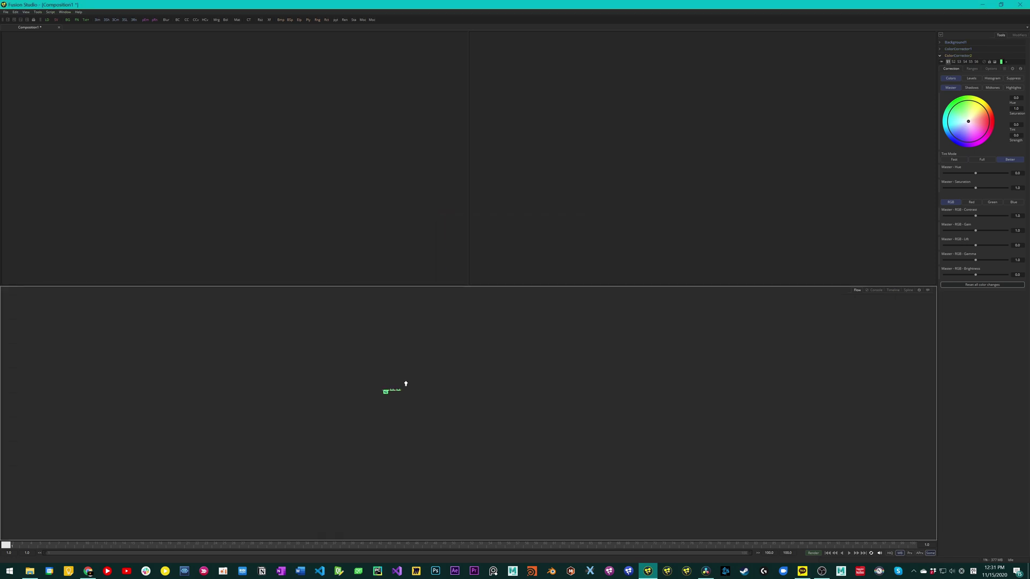
# Step: Examine how the light green nodes and their black labels read at several zoom levels in the flow
pyautogui.scroll(3, 540, 391)
pyautogui.scroll(-3, 428, 396)
pyautogui.scroll(3, 565, 361)
pyautogui.scroll(-3, 391, 450)
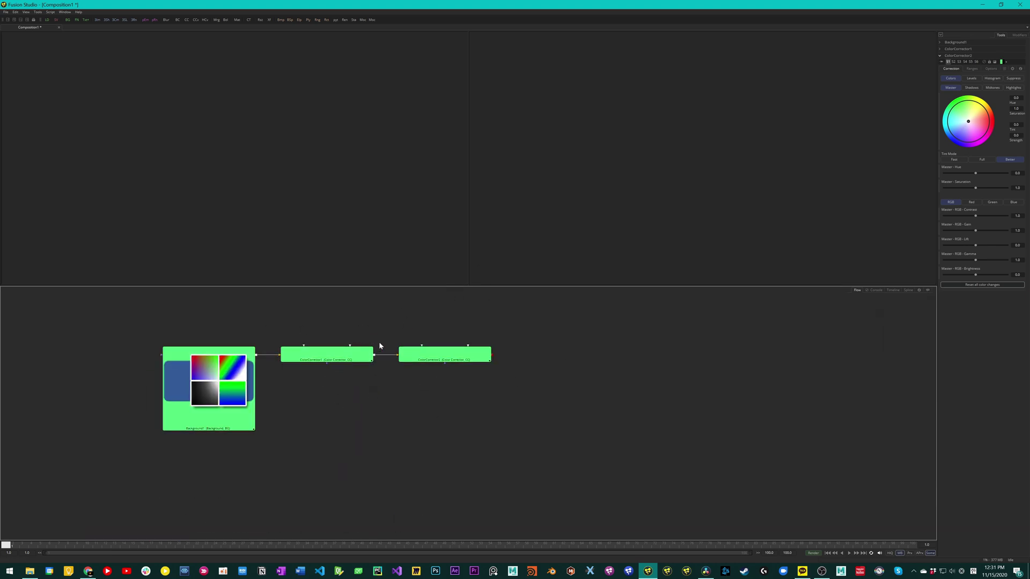
pyautogui.scroll(-3, 393, 339)
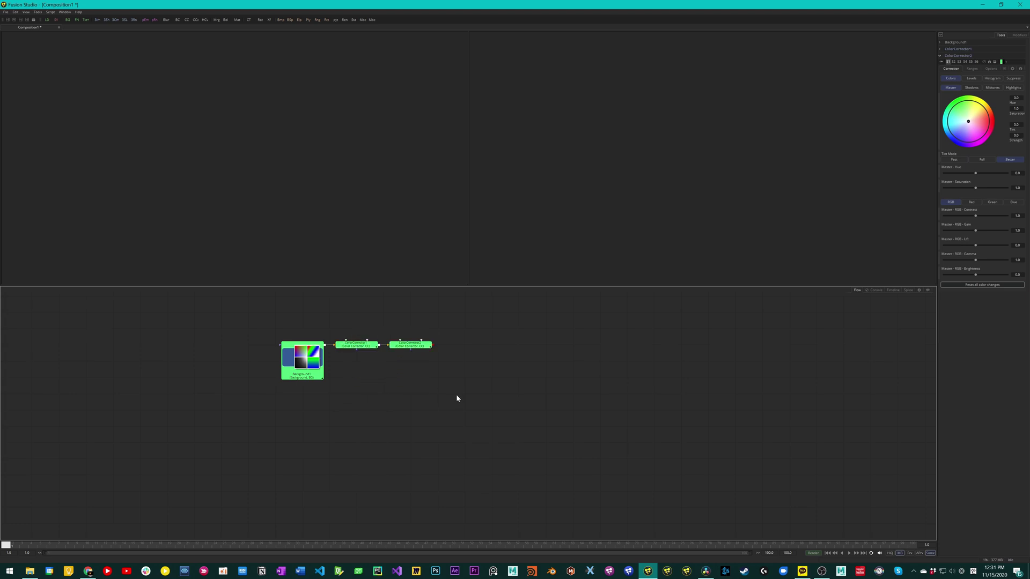
pyautogui.scroll(-4, 423, 392)
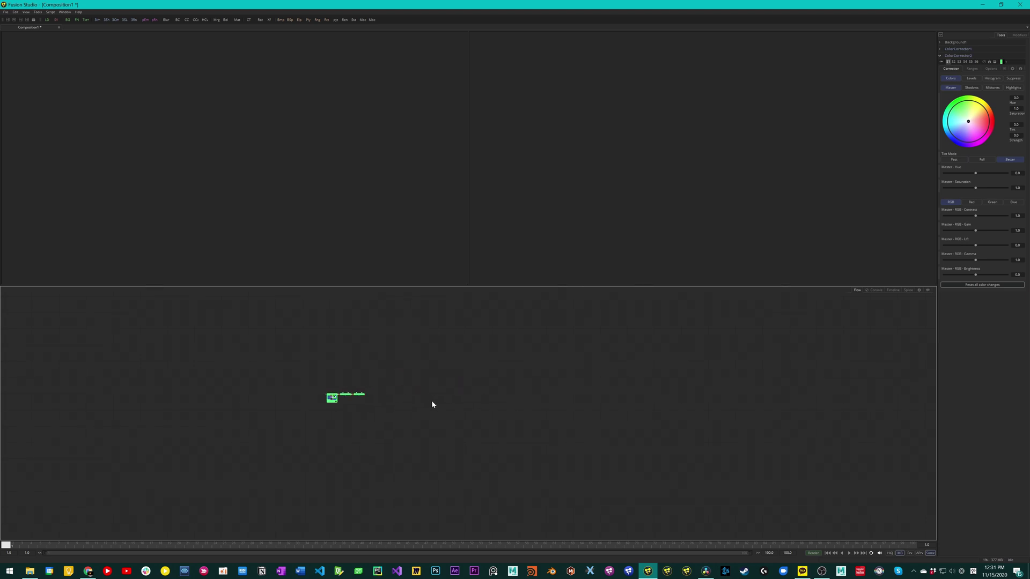
pyautogui.hscroll(1, 429, 403)
pyautogui.scroll(3, 426, 405)
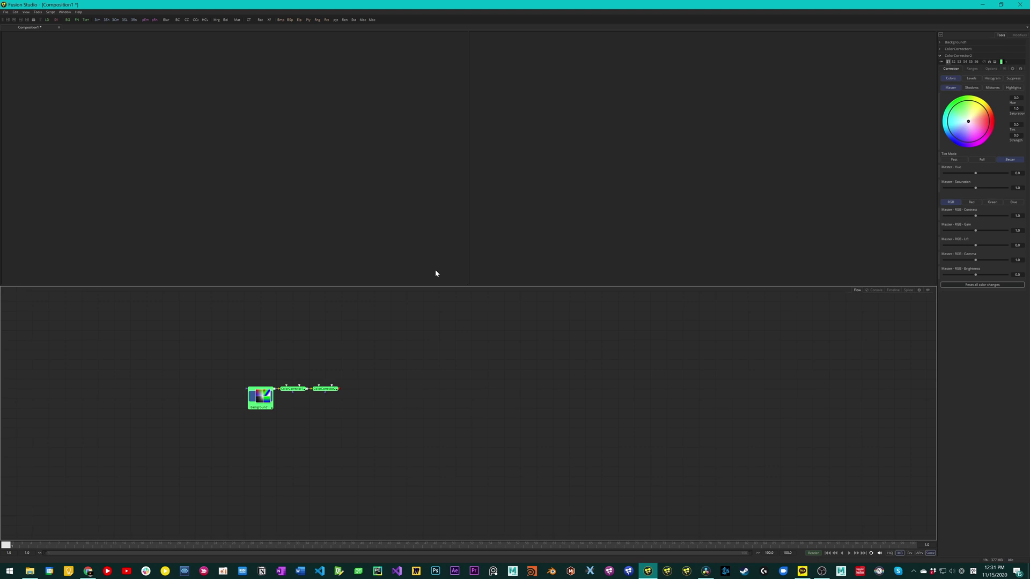
pyautogui.scroll(2, 374, 416)
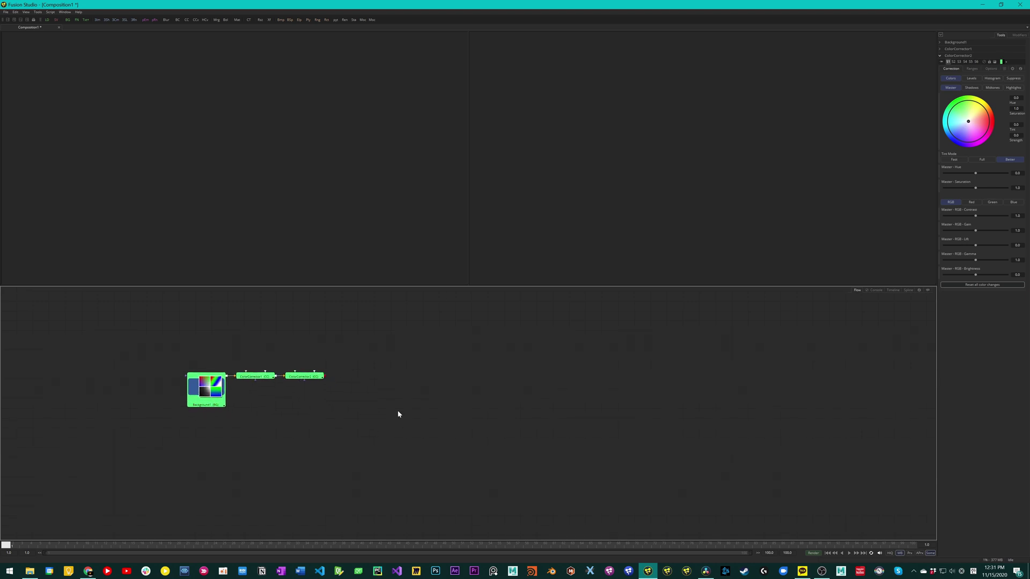
pyautogui.moveTo(390, 421); pyautogui.dragTo(406, 399)
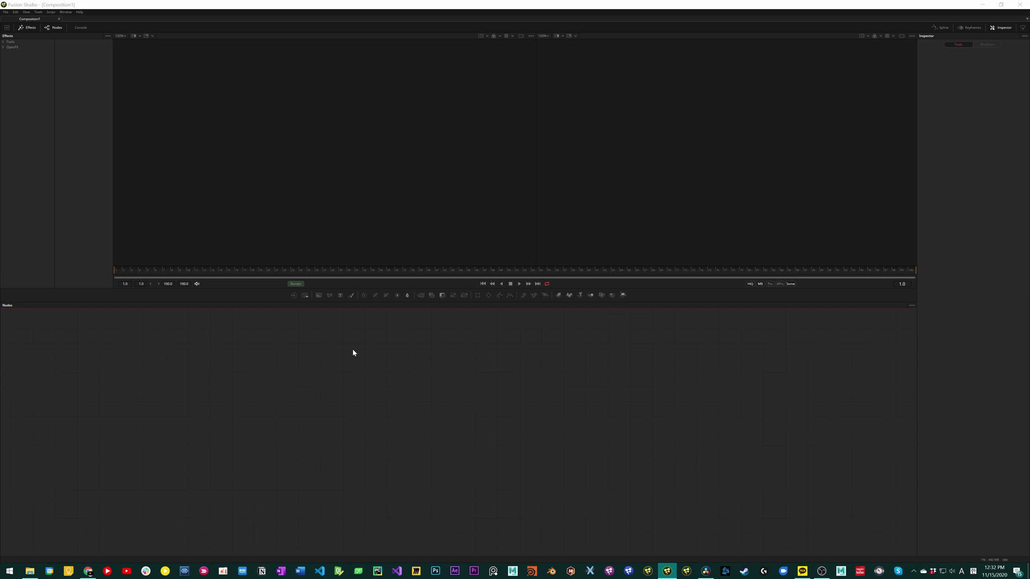
# Step: Search the Select Tool list for "blur", then close it without adding a tool
pyautogui.write('asd')
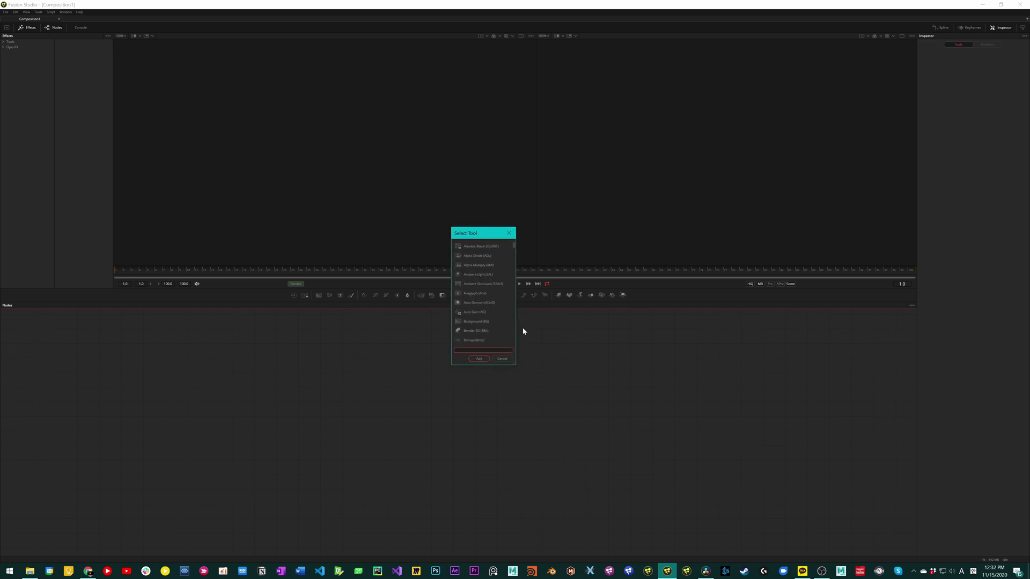
pyautogui.write('as')
pyautogui.press('BackSpace')
pyautogui.press('BackSpace')
pyautogui.press('BackSpace')
pyautogui.press('BackSpace')
pyautogui.press('BackSpace')
pyautogui.write('blur')
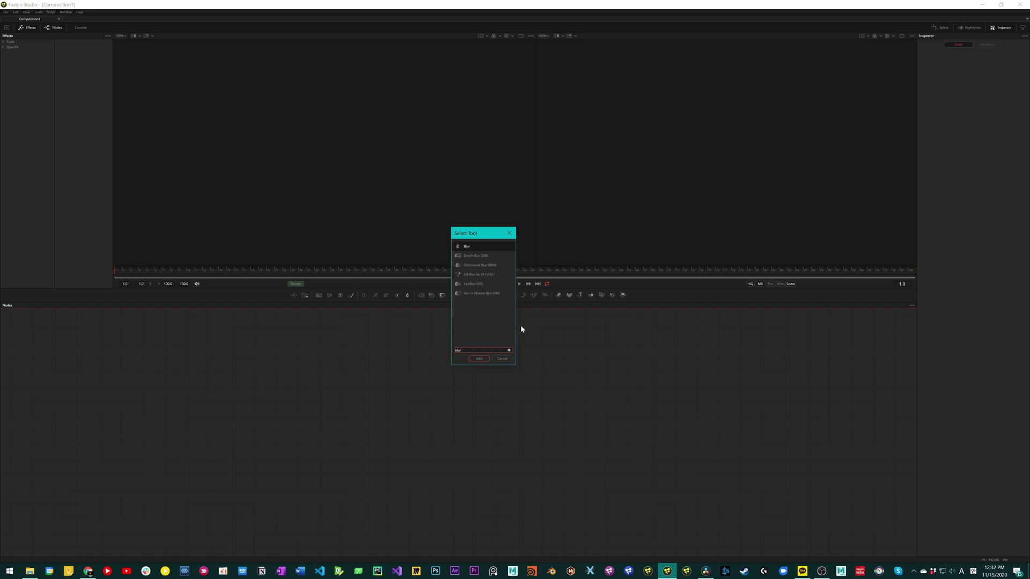
pyautogui.click(502, 358)
# Step: Toggle the Effects library, leaving it hidden, and try the single viewer before returning to two viewers
pyautogui.click(33, 29)
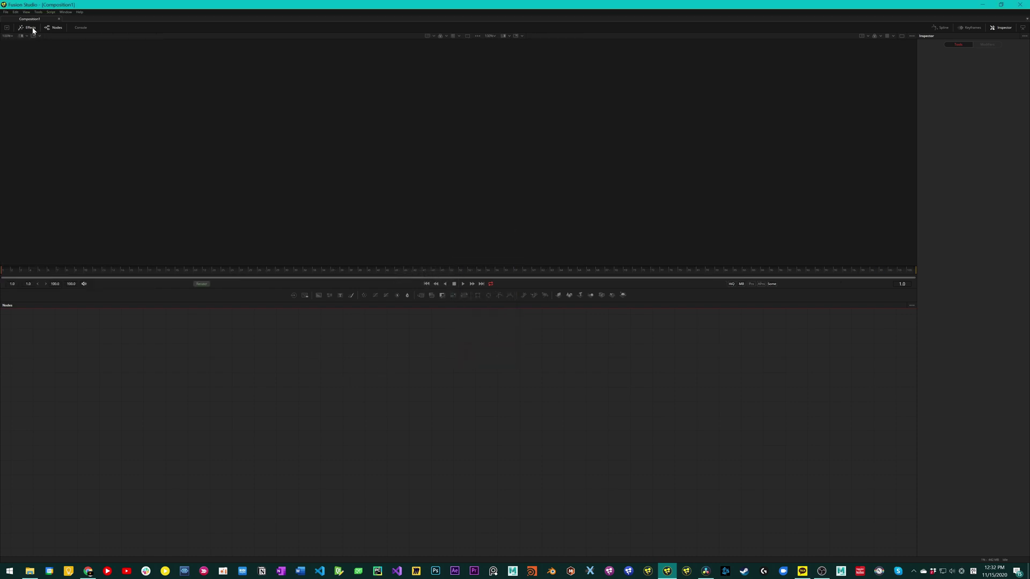
pyautogui.click(33, 28)
pyautogui.click(33, 28)
pyautogui.click(33, 29)
pyautogui.click(33, 28)
pyautogui.click(467, 36)
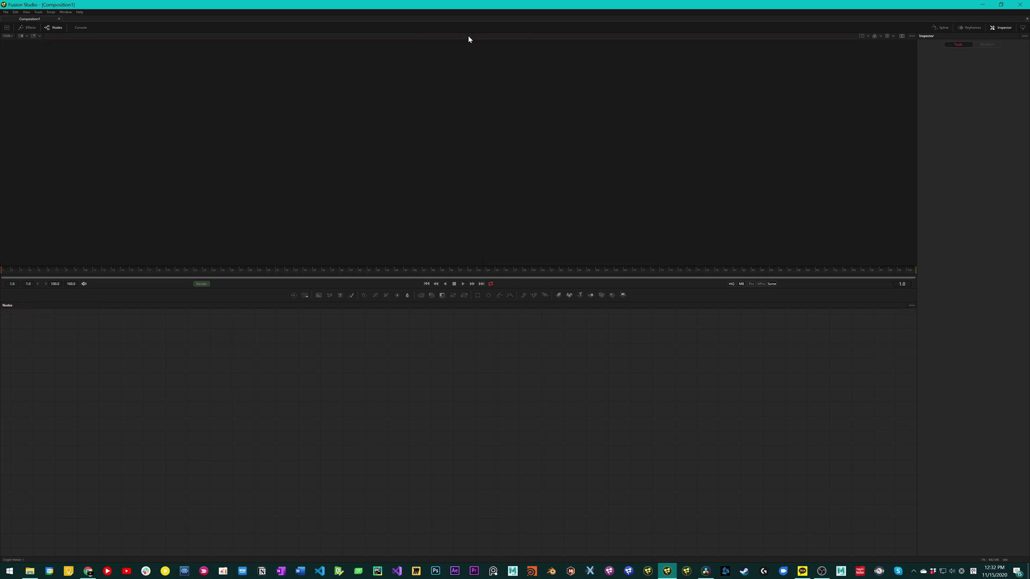
pyautogui.click(902, 36)
pyautogui.click(642, 144)
# Step: Add a Background node followed by connected Color Corrector, Color Curves and Hue Curves nodes
pyautogui.click(329, 296)
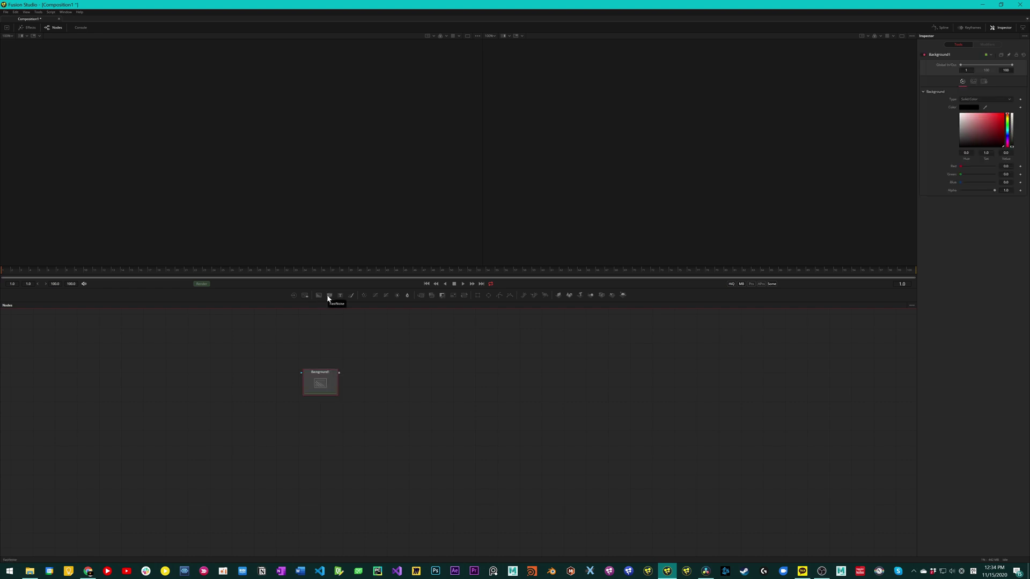
pyautogui.click(365, 295)
pyautogui.click(375, 295)
pyautogui.click(385, 295)
pyautogui.click(524, 381)
# Step: Examine how the colours and labels of the four connected nodes are drawn at different zoom levels
pyautogui.scroll(2, 538, 388)
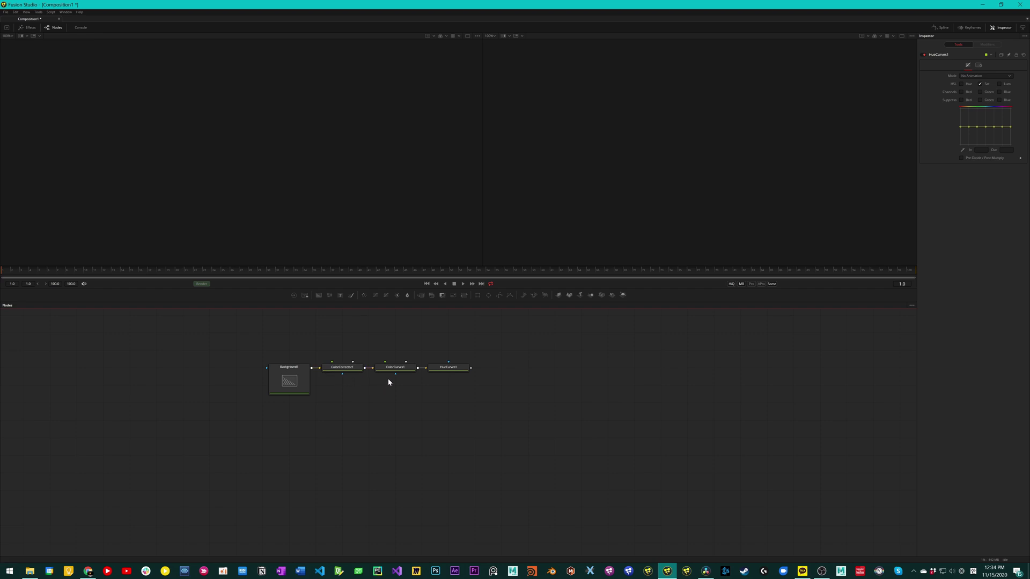
pyautogui.scroll(-5, 542, 387)
pyautogui.moveTo(501, 390); pyautogui.dragTo(361, 384)
pyautogui.scroll(1, 383, 381)
pyautogui.scroll(1, 344, 380)
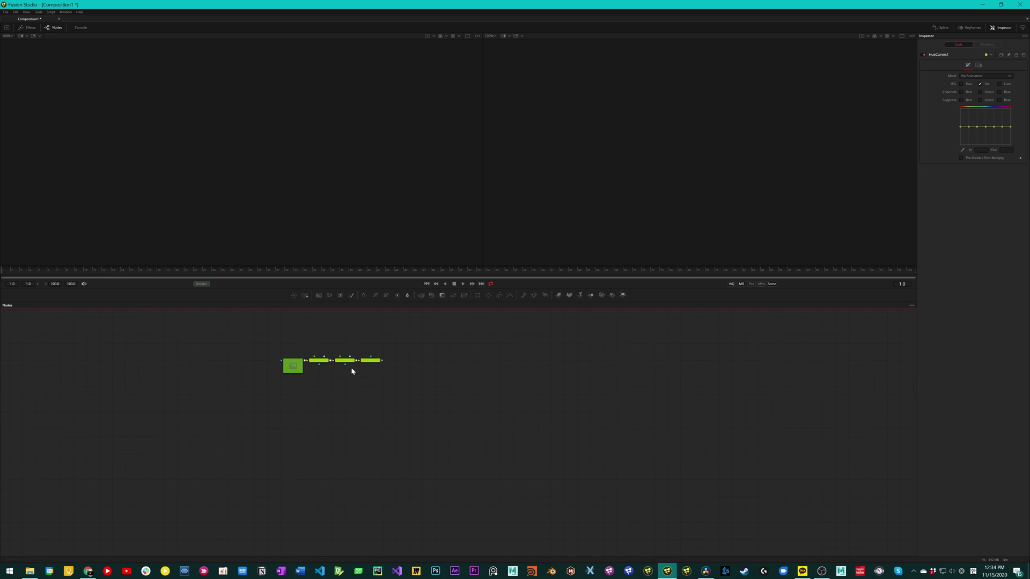
pyautogui.scroll(3, 346, 369)
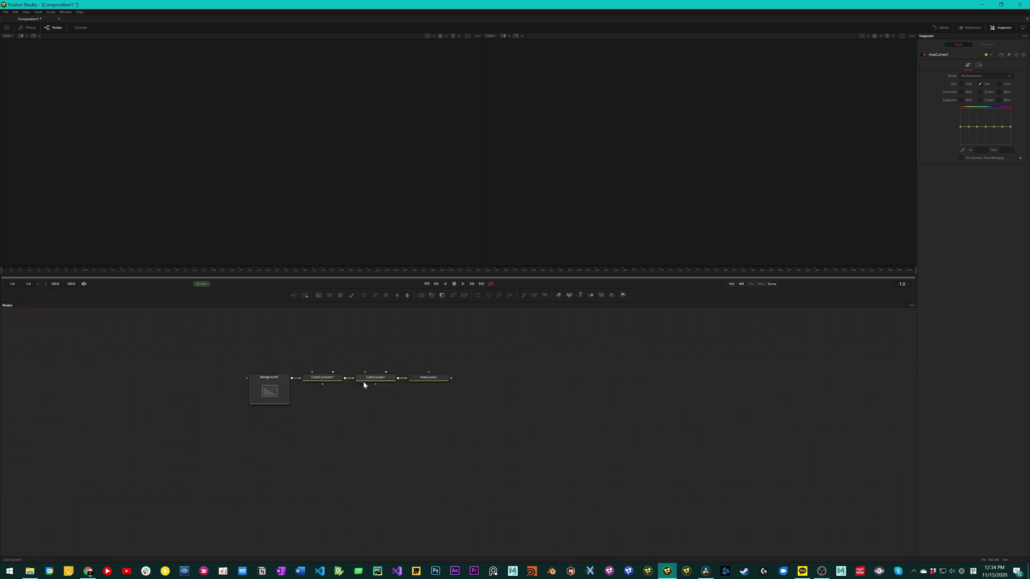
pyautogui.moveTo(363, 384); pyautogui.dragTo(344, 386)
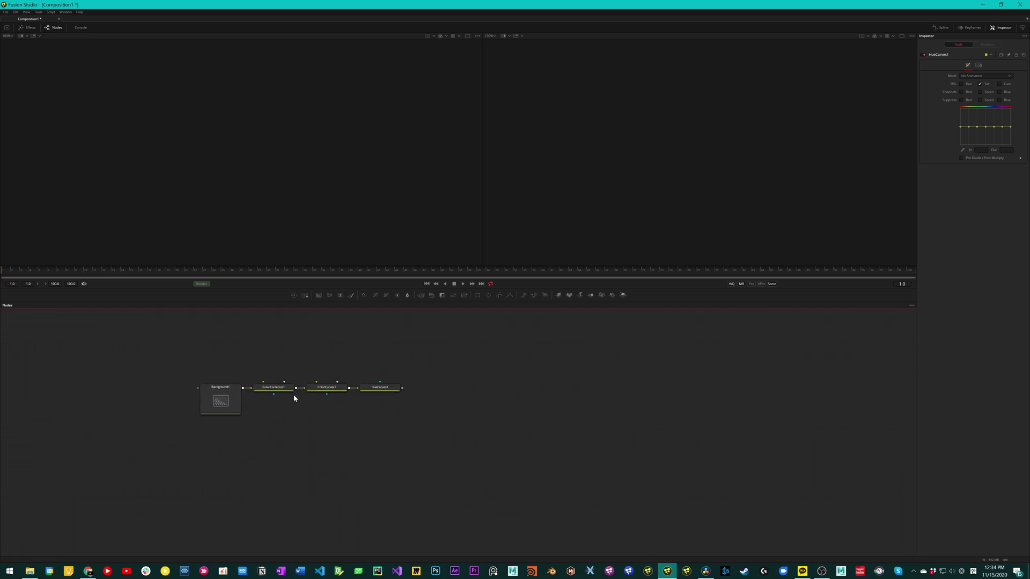
pyautogui.scroll(-1, 320, 370)
# Step: Set the colour of the Color Corrector, Color Curves and Hue Curves nodes to Teal and inspect the result
pyautogui.moveTo(285, 370); pyautogui.dragTo(378, 400)
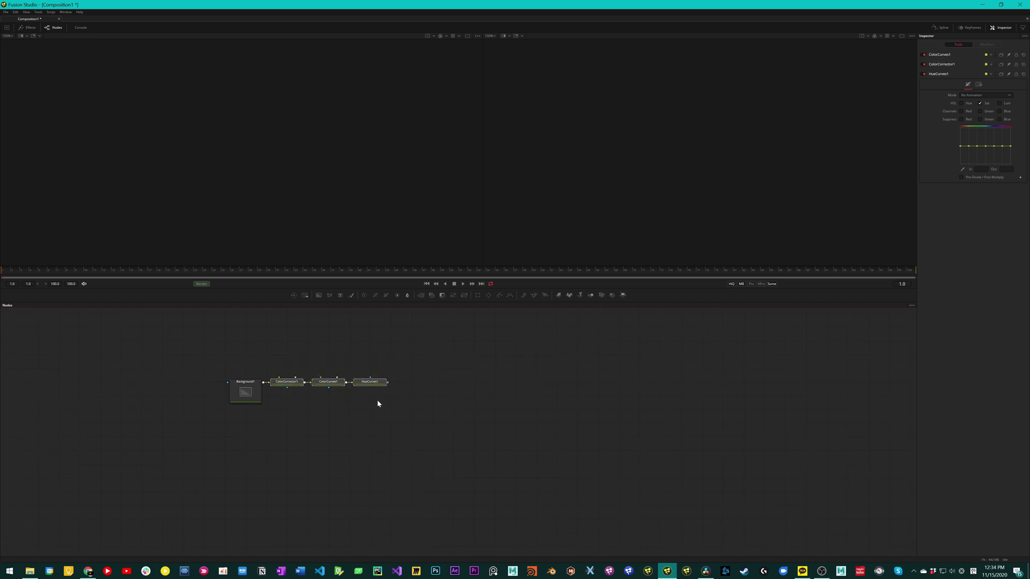
pyautogui.rightClick(327, 383)
pyautogui.moveTo(354, 516)
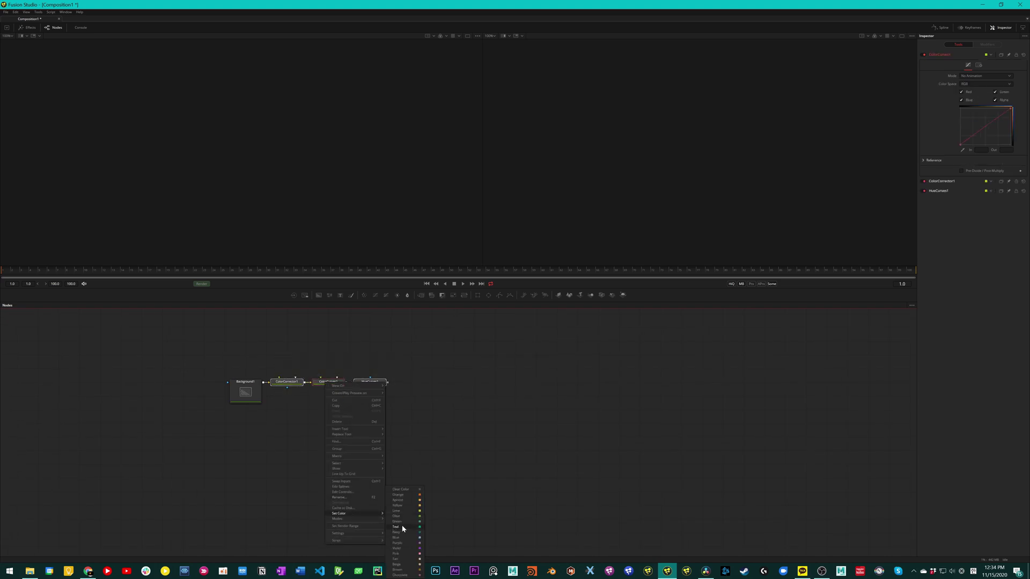
pyautogui.click(403, 528)
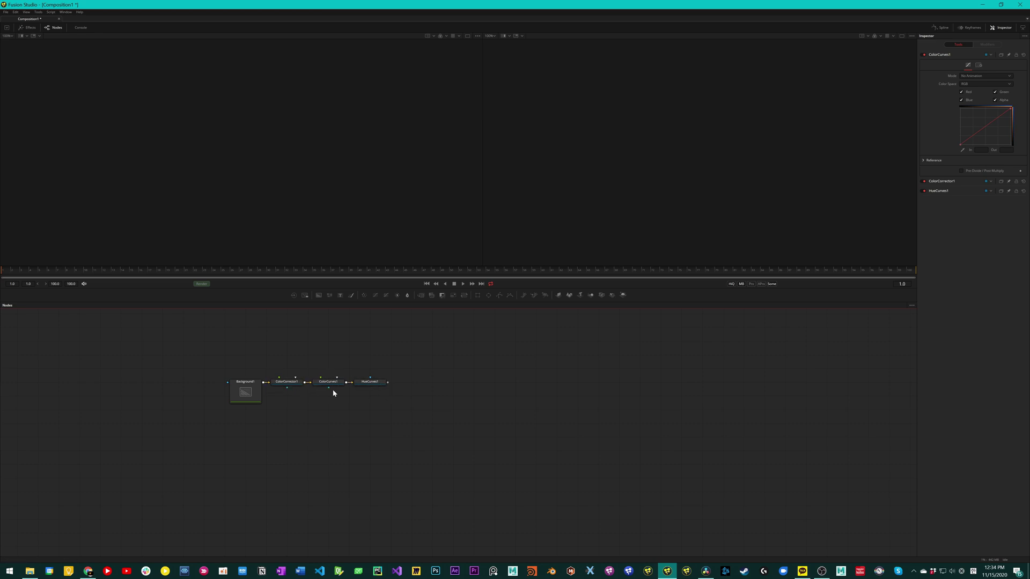
pyautogui.moveTo(389, 388); pyautogui.dragTo(361, 404)
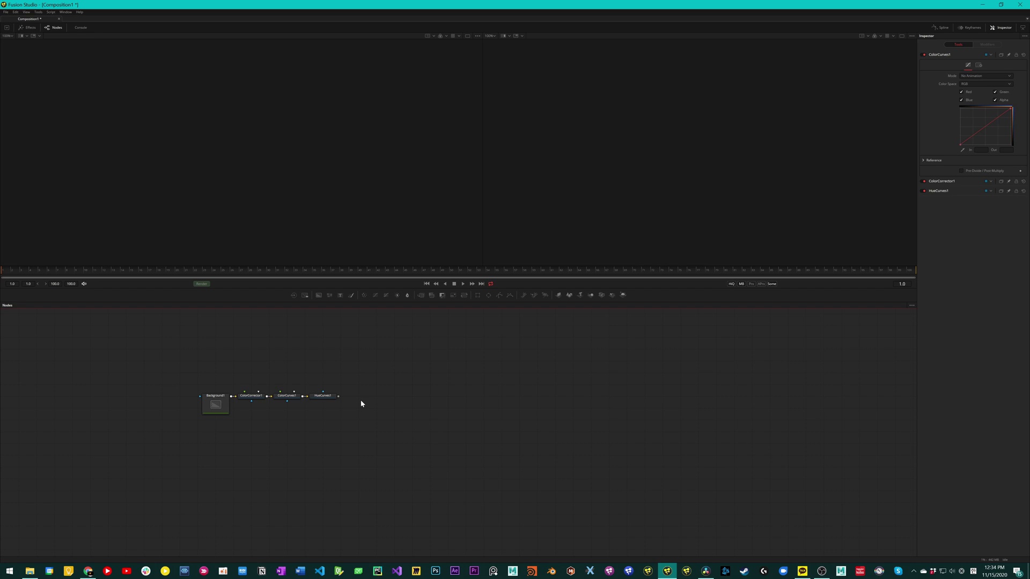
pyautogui.scroll(2, 408, 386)
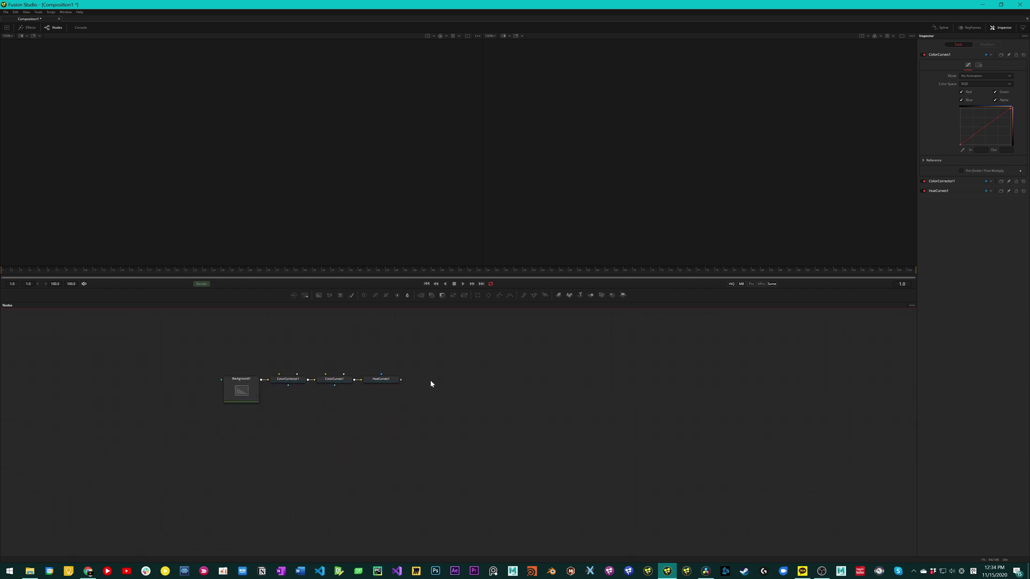
pyautogui.hscroll(2, 424, 383)
pyautogui.click(322, 380)
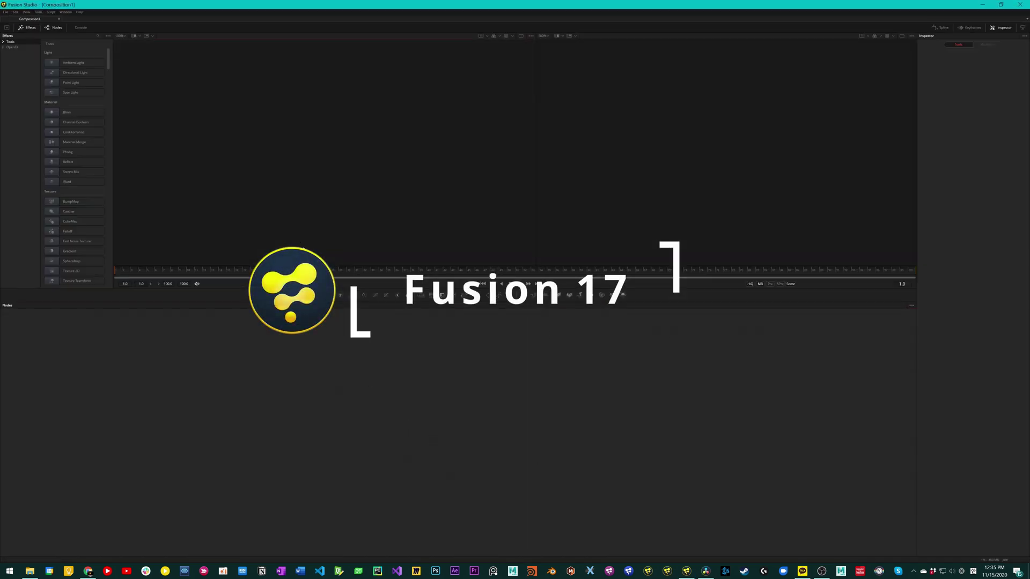
# Step: Widen the Effects library so its tools are arranged in two columns
pyautogui.moveTo(112, 133); pyautogui.dragTo(183, 140)
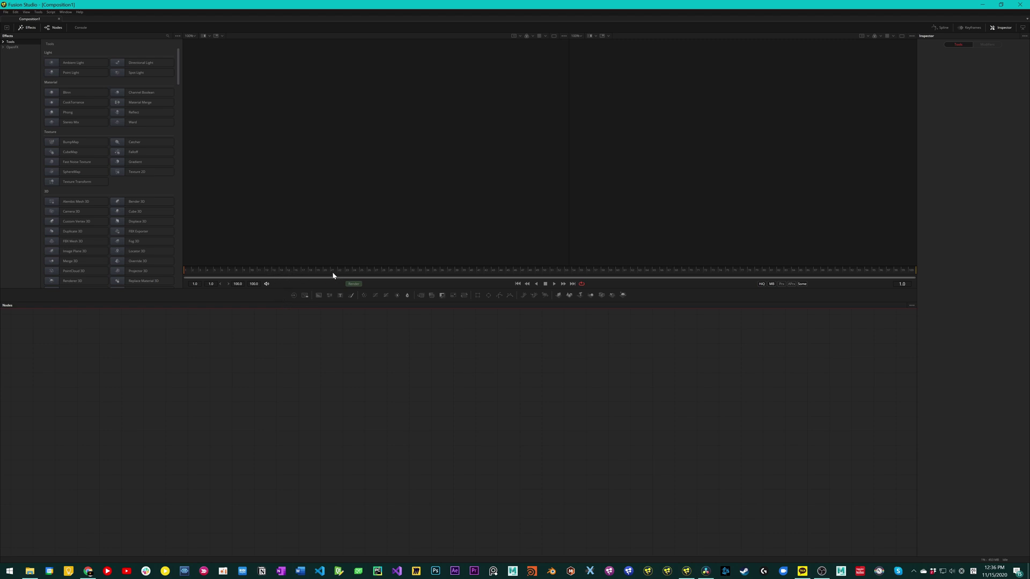
pyautogui.rightClick(317, 286)
pyautogui.click(270, 297)
# Step: Open a new floating frame, move it over the viewers and enlarge it
pyautogui.click(64, 12)
pyautogui.click(81, 28)
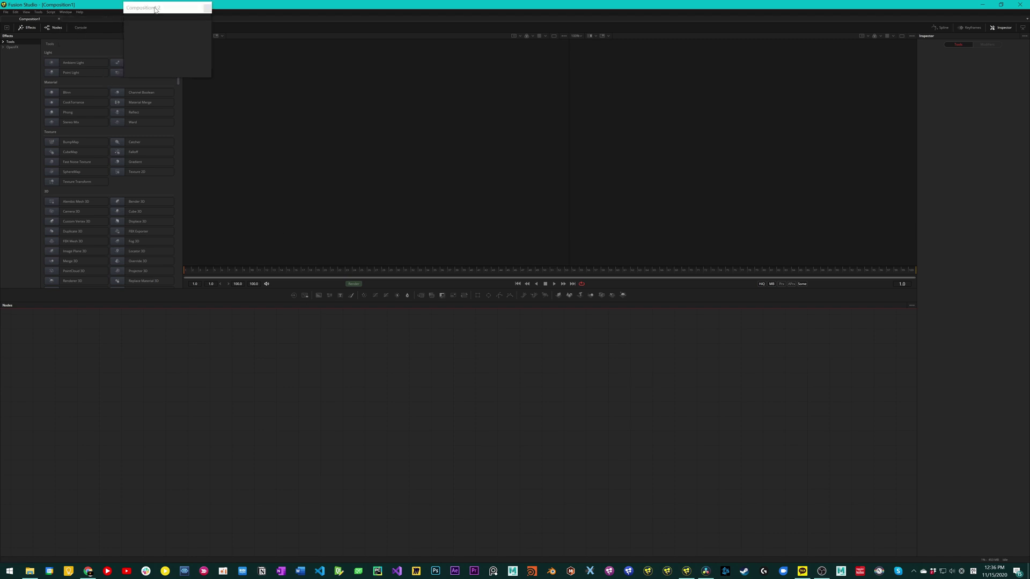
pyautogui.moveTo(155, 6); pyautogui.dragTo(202, 169)
pyautogui.moveTo(255, 238); pyautogui.dragTo(511, 400)
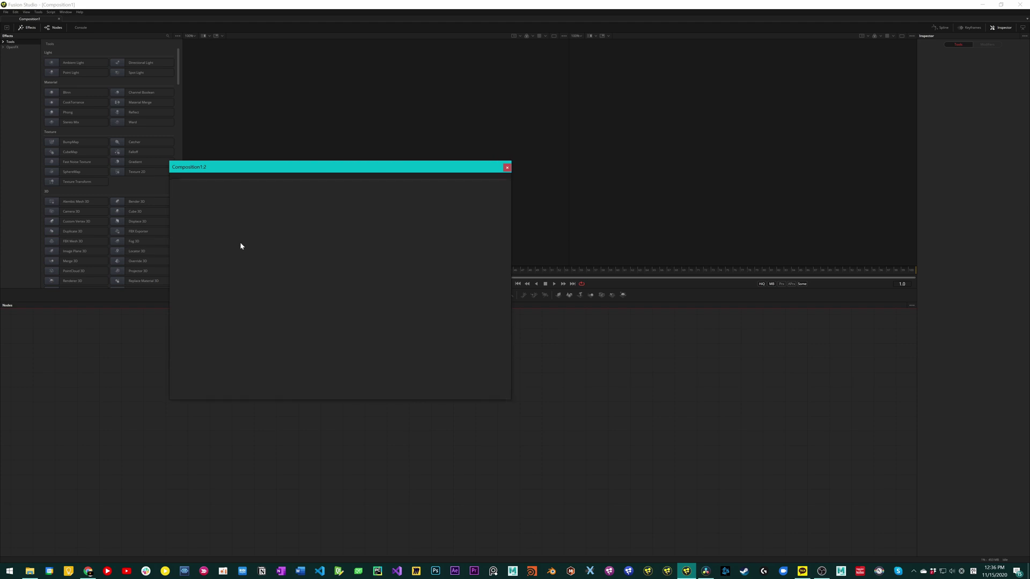
# Step: Add a Timeline view and a TimeView view to the floating frame
pyautogui.moveTo(220, 196)
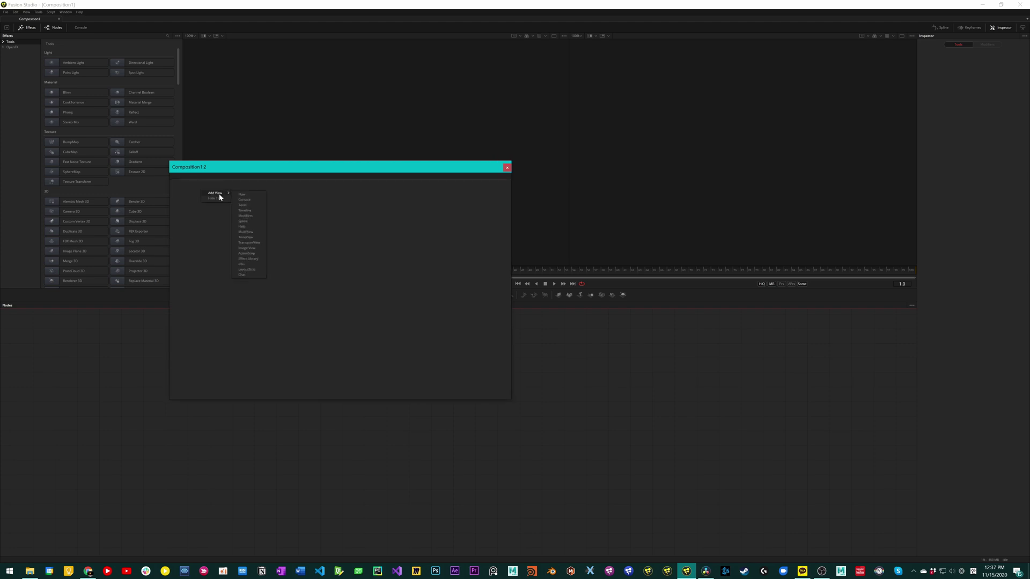
pyautogui.click(245, 221)
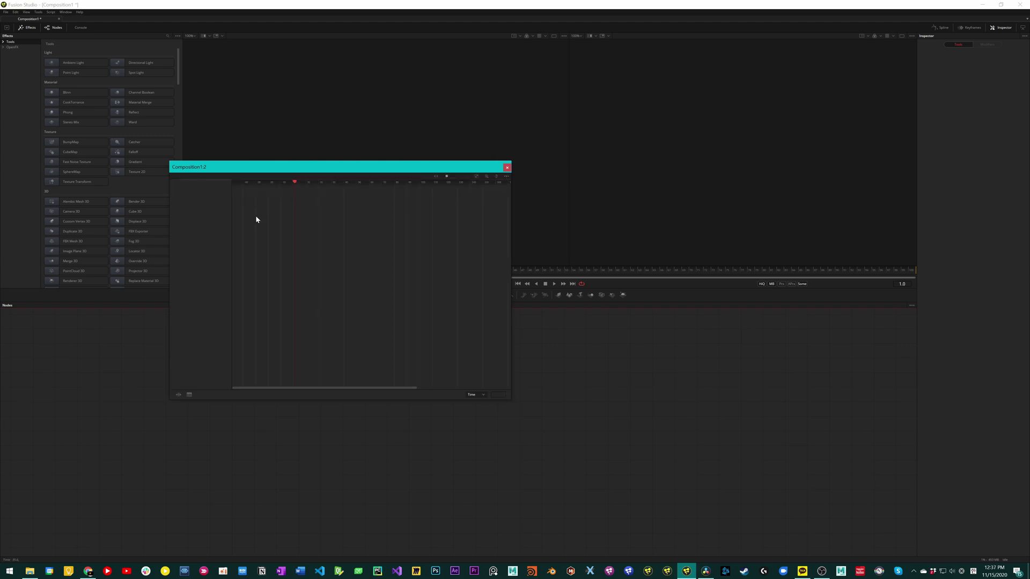
pyautogui.rightClick(221, 179)
pyautogui.moveTo(233, 183)
pyautogui.click(270, 224)
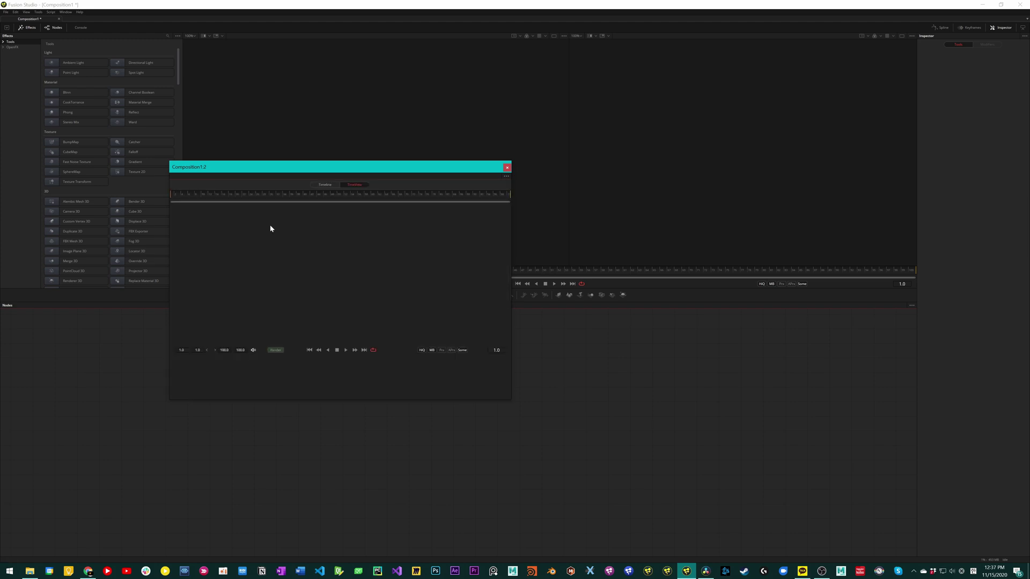
# Step: Try the floating TimeView frame as a low strip spanning the width of the node area, then close the frame
pyautogui.moveTo(311, 400); pyautogui.dragTo(319, 215)
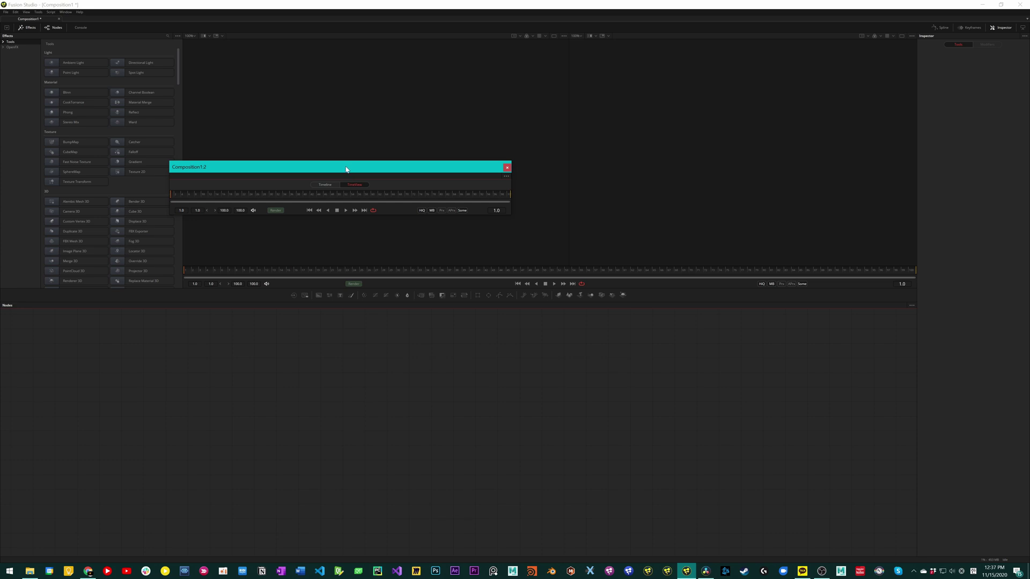
pyautogui.moveTo(346, 169); pyautogui.dragTo(384, 292)
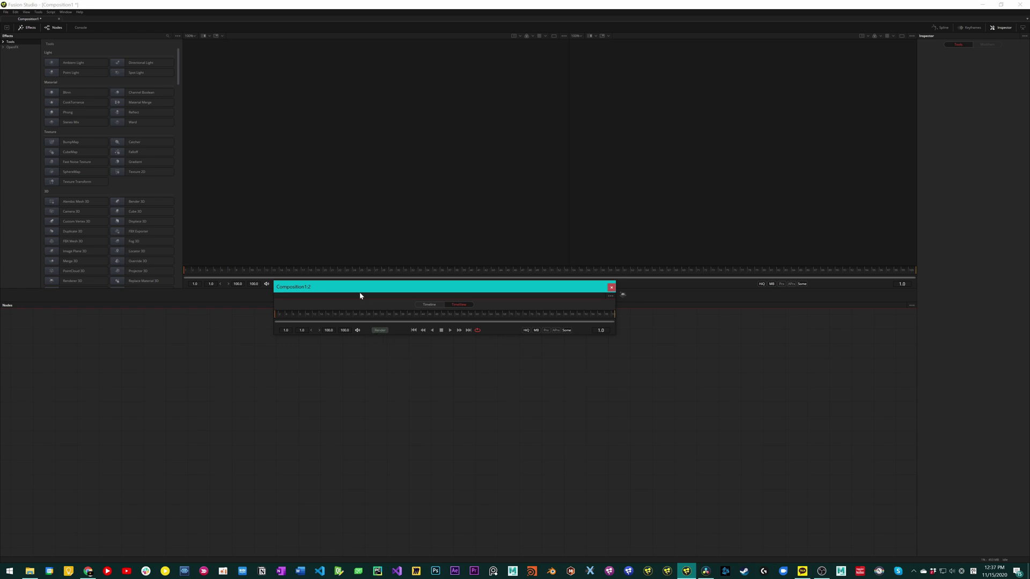
pyautogui.moveTo(359, 296); pyautogui.dragTo(347, 514)
pyautogui.moveTo(255, 527); pyautogui.dragTo(2, 526)
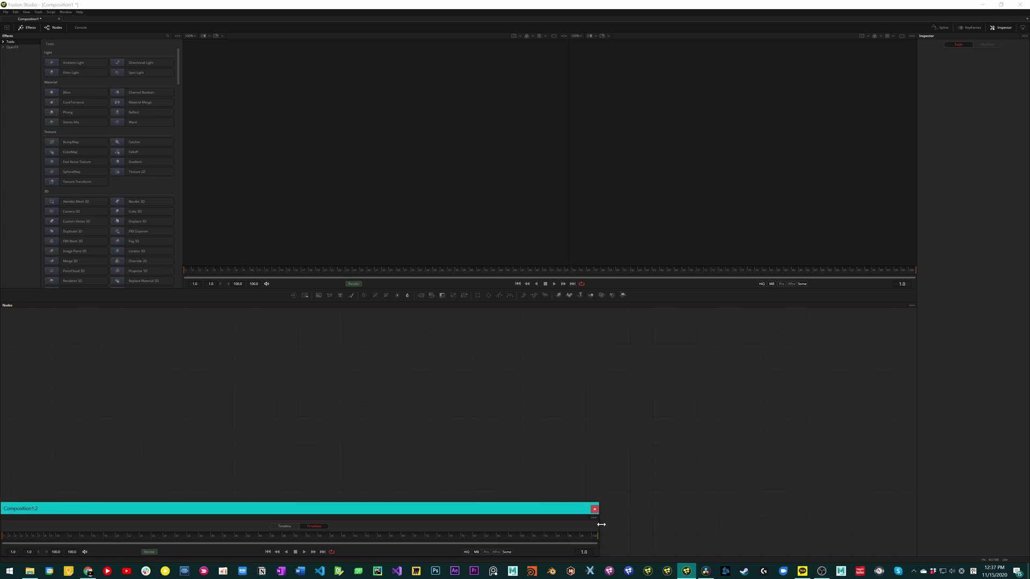
pyautogui.moveTo(599, 524); pyautogui.dragTo(916, 524)
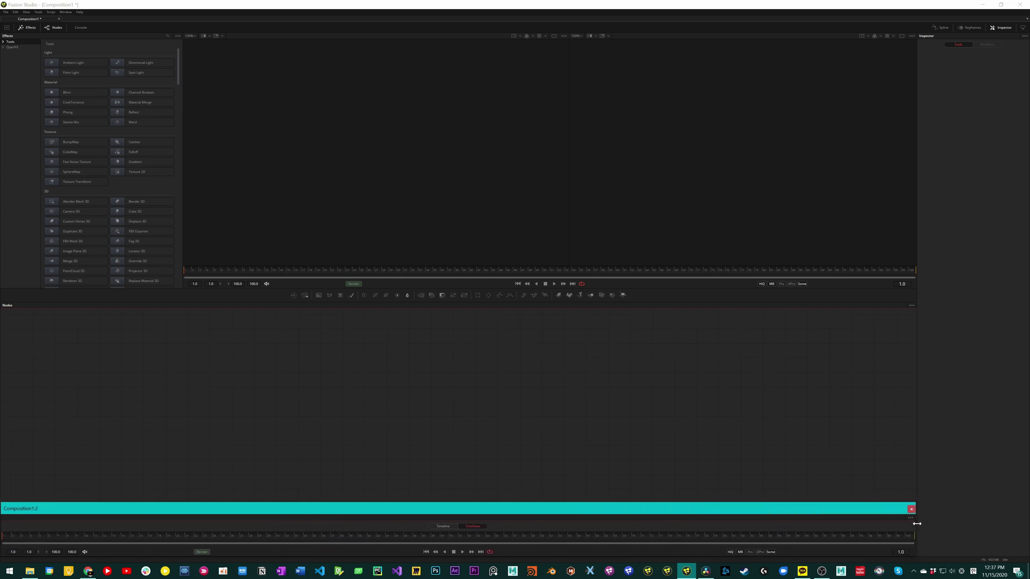
pyautogui.moveTo(422, 509); pyautogui.dragTo(439, 355)
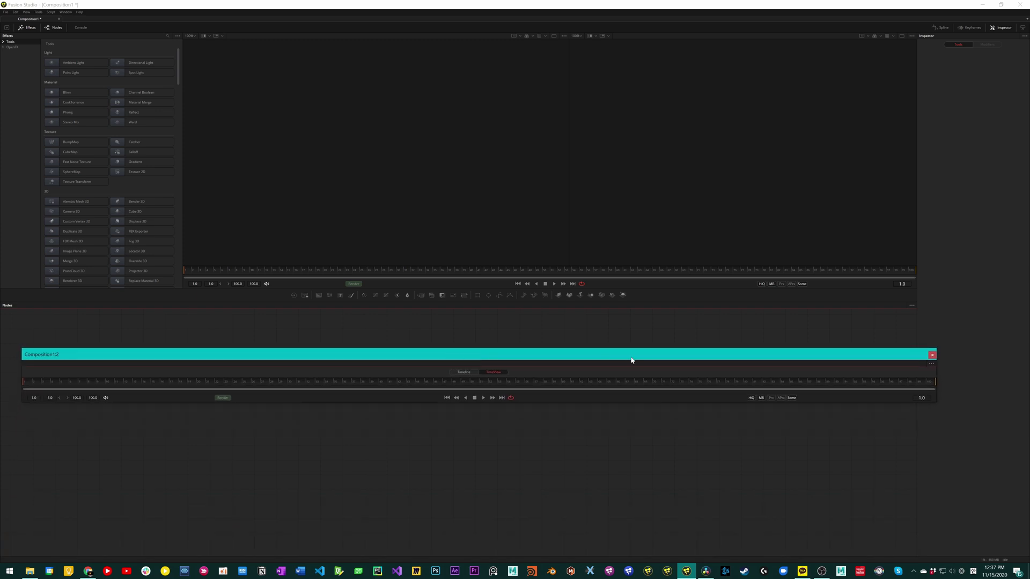
pyautogui.click(932, 355)
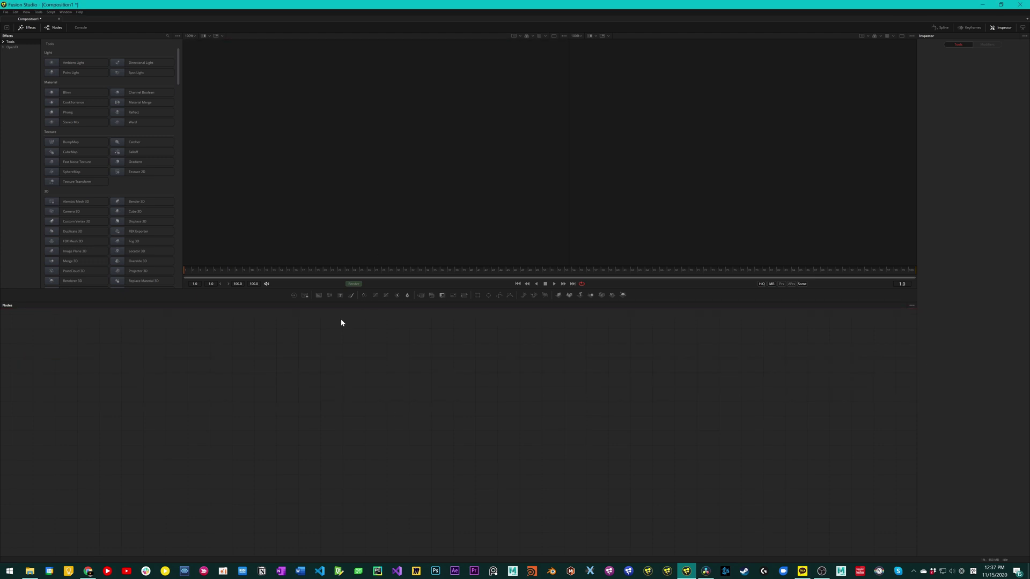
# Step: Add a Background node to the empty node area and apply a preset node colour to it
pyautogui.click(295, 296)
pyautogui.moveTo(342, 339); pyautogui.dragTo(298, 382)
pyautogui.rightClick(295, 377)
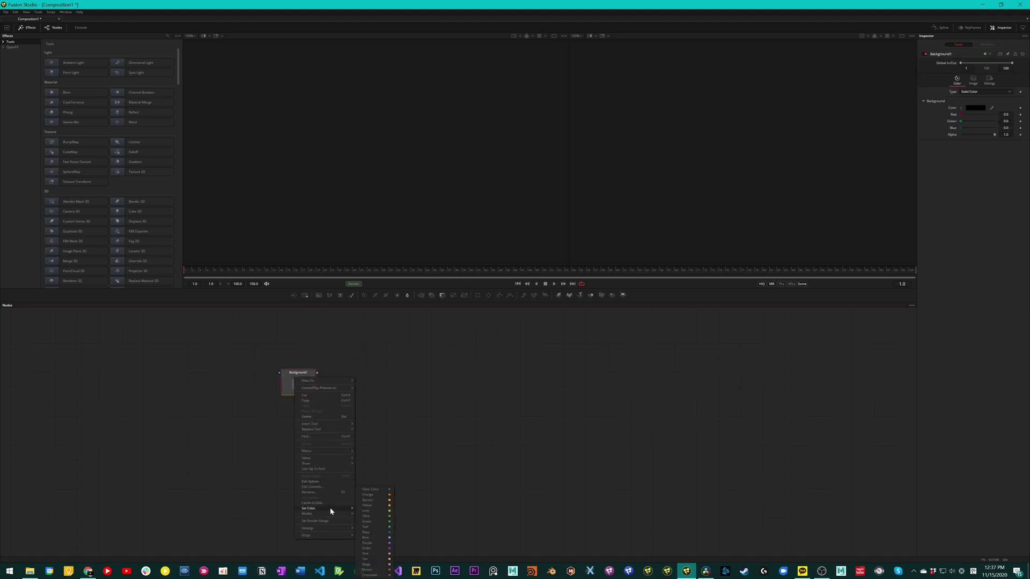
pyautogui.moveTo(346, 510)
pyautogui.click(376, 519)
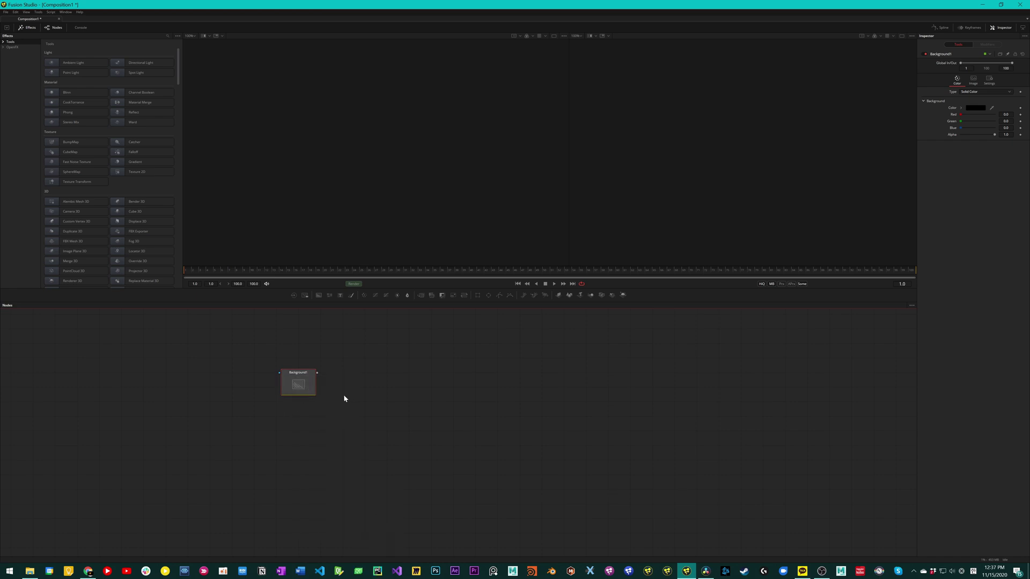
# Step: Add ColorCorrector, ColorCurves and HueCurves nodes in a chain after the Background node
pyautogui.click(364, 295)
pyautogui.click(375, 295)
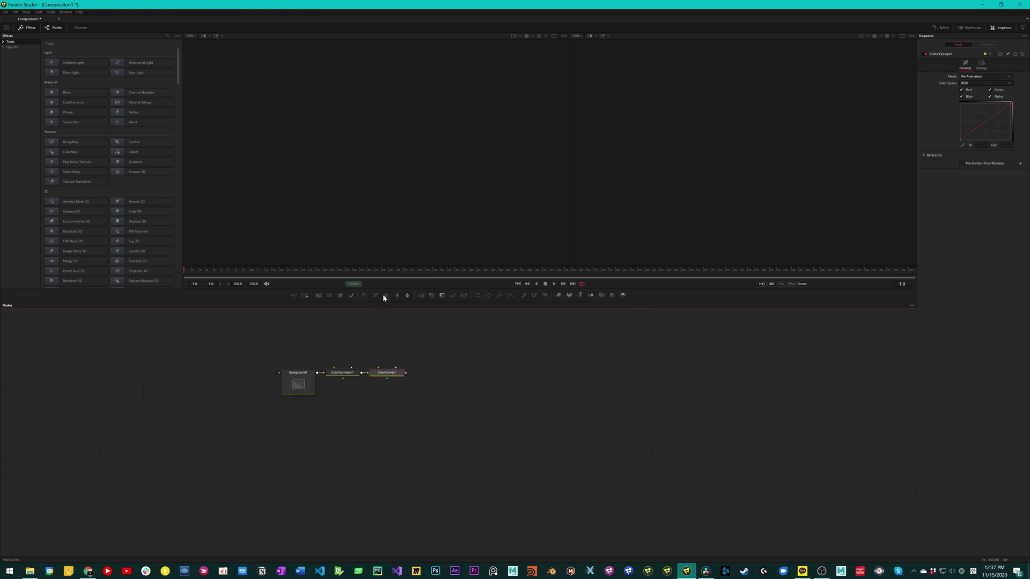
pyautogui.click(386, 295)
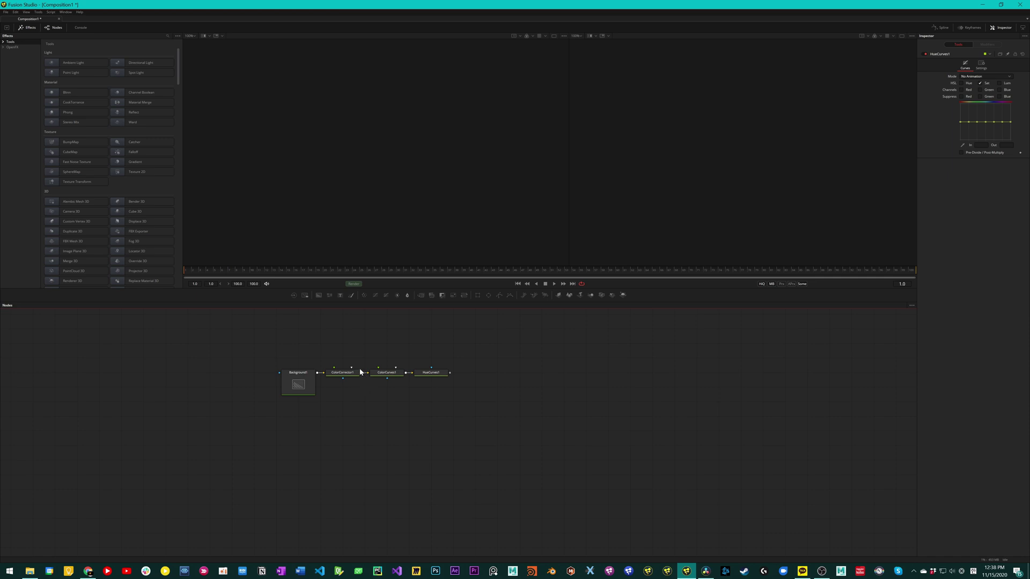
# Step: Select the Background, ColorCorrector, ColorCurves and HueCurves nodes together in the node area
pyautogui.moveTo(256, 351); pyautogui.dragTo(462, 415)
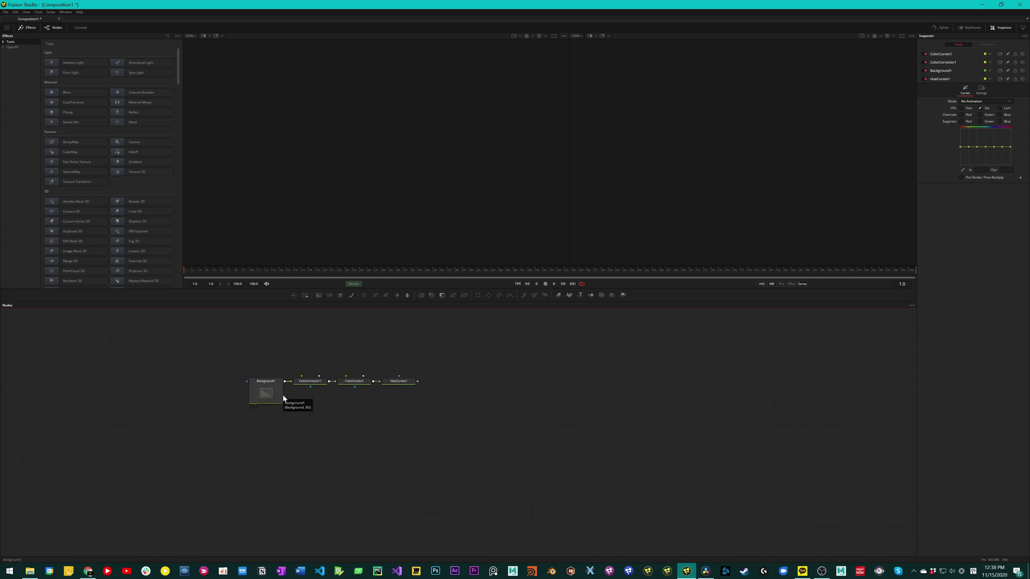
pyautogui.moveTo(232, 349); pyautogui.dragTo(487, 431)
pyautogui.moveTo(233, 342); pyautogui.dragTo(493, 453)
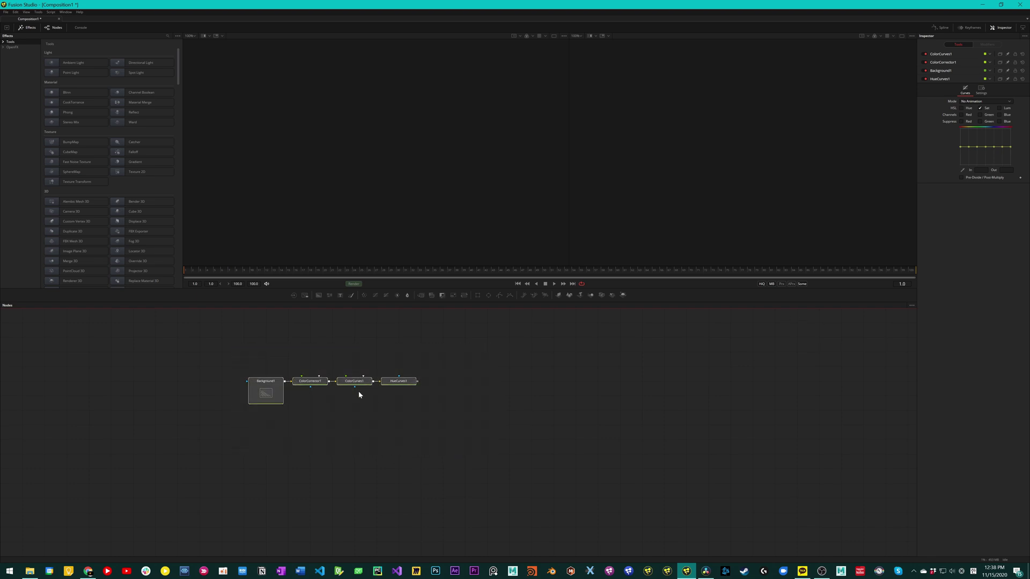
pyautogui.moveTo(188, 325); pyautogui.dragTo(452, 424)
pyautogui.moveTo(224, 349); pyautogui.dragTo(464, 437)
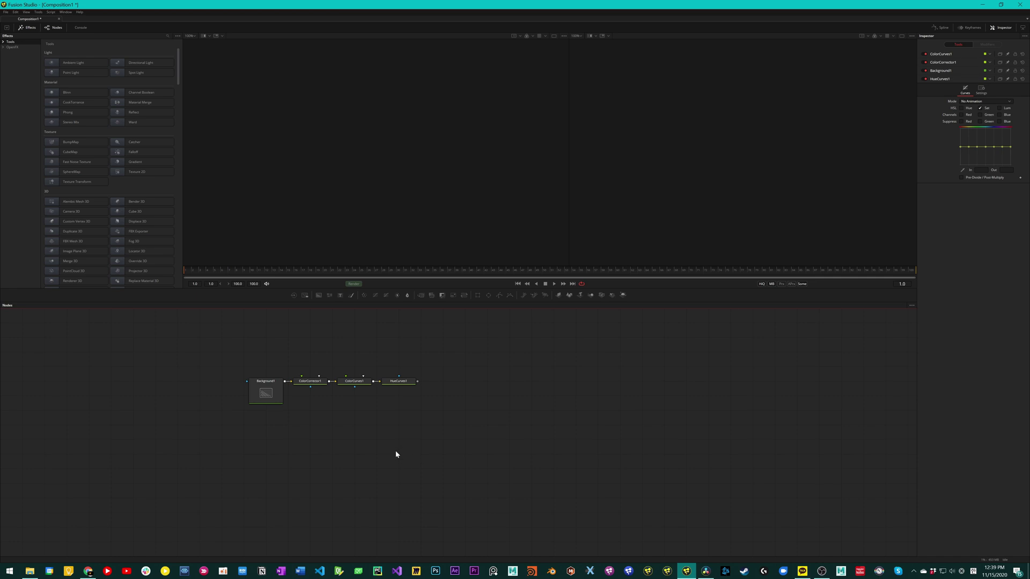
pyautogui.moveTo(330, 443); pyautogui.dragTo(386, 448)
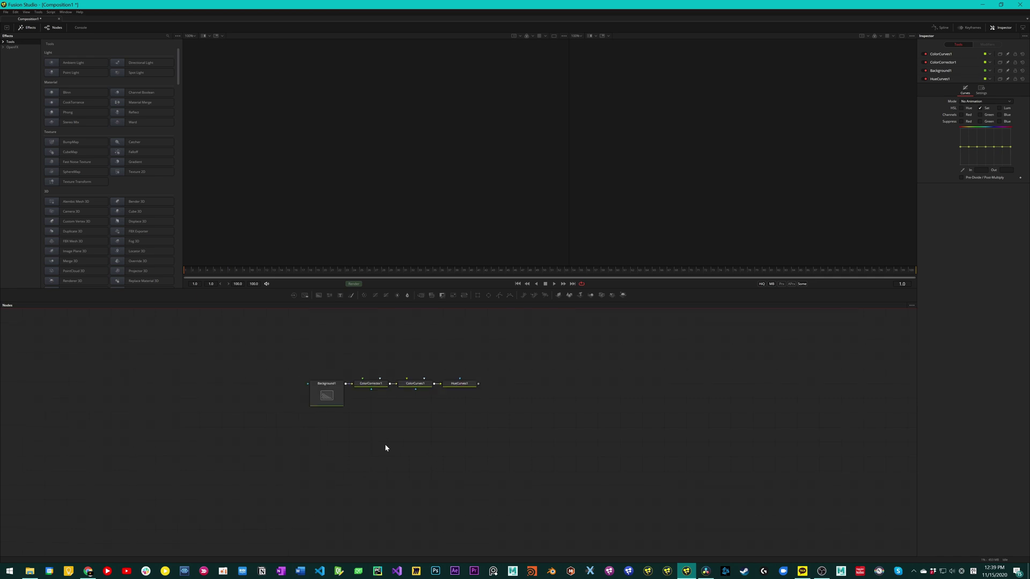